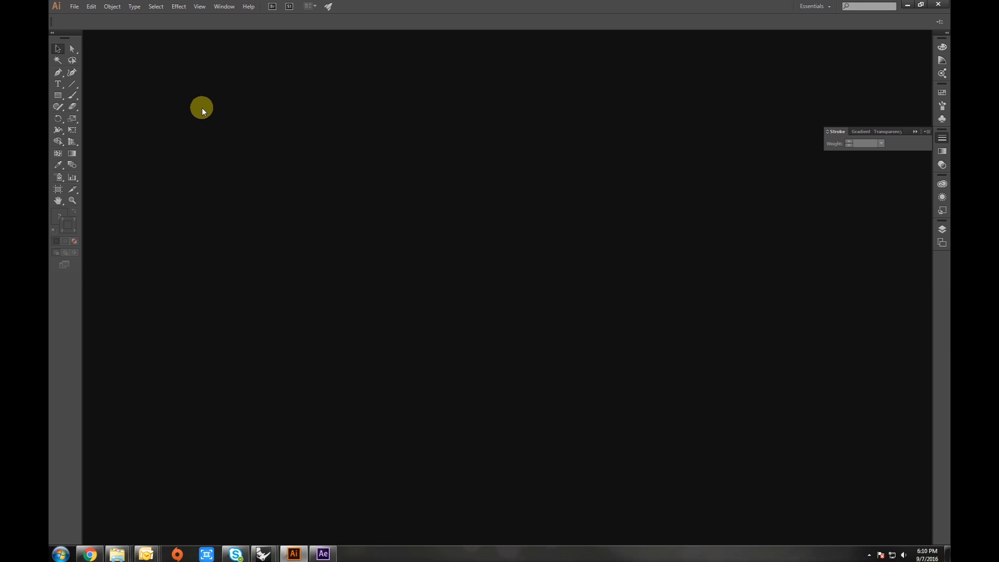
Create a new single-artboard landscape document measuring 32 by 20 inches
{"action": "key", "text": "ctrl+n"}
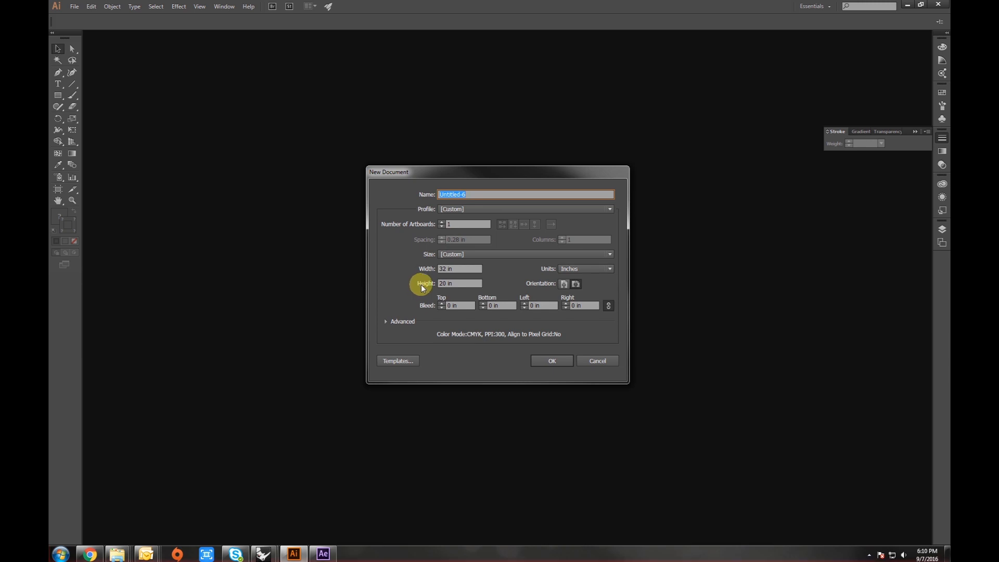
{"action": "left_click", "coordinate": [543, 361]}
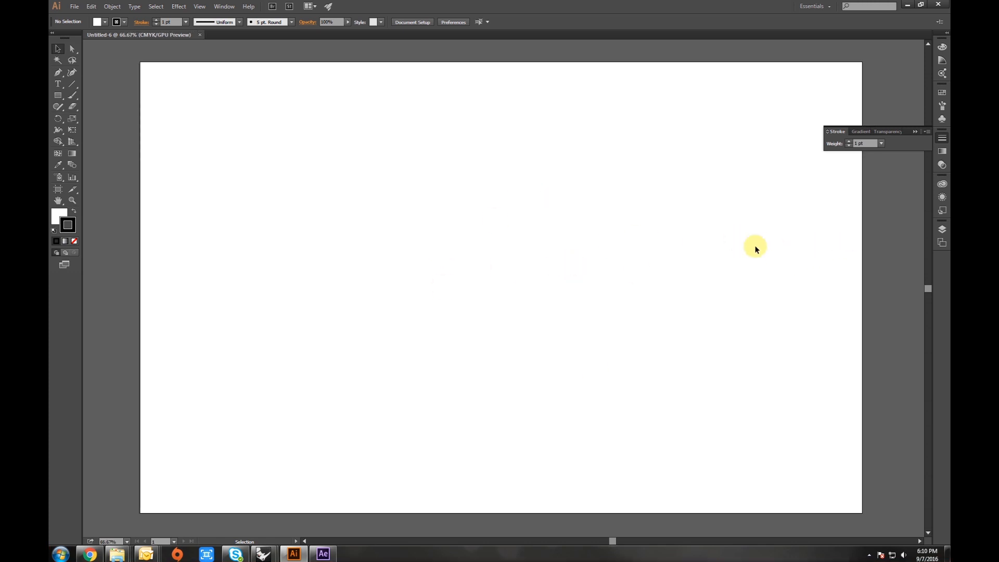
Draw a horizontal Pen tool line about 20 in long across the artboard's upper part, with no fill and a green stroke
{"action": "left_click", "coordinate": [59, 74]}
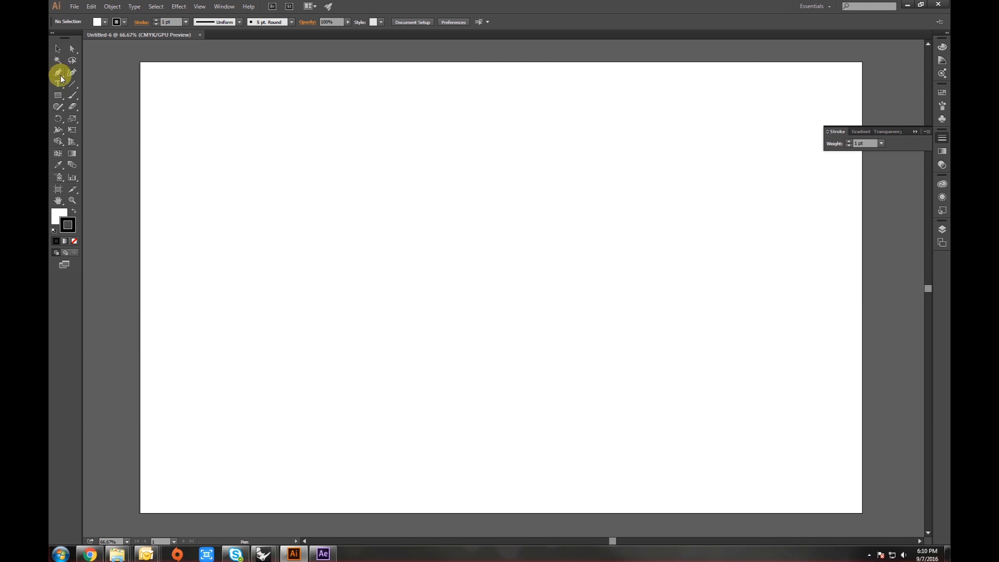
{"action": "left_click", "coordinate": [60, 220]}
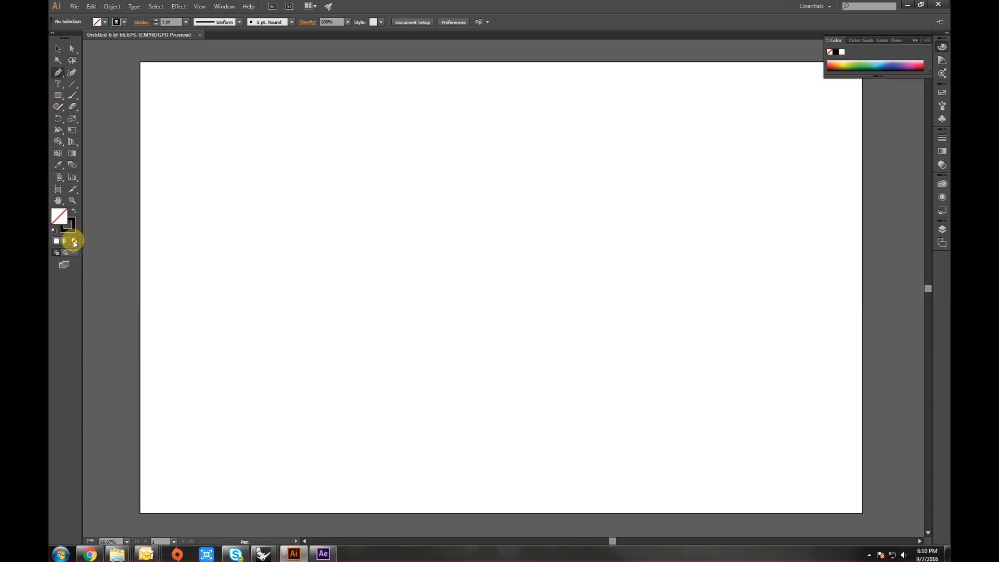
{"action": "left_click", "coordinate": [72, 227]}
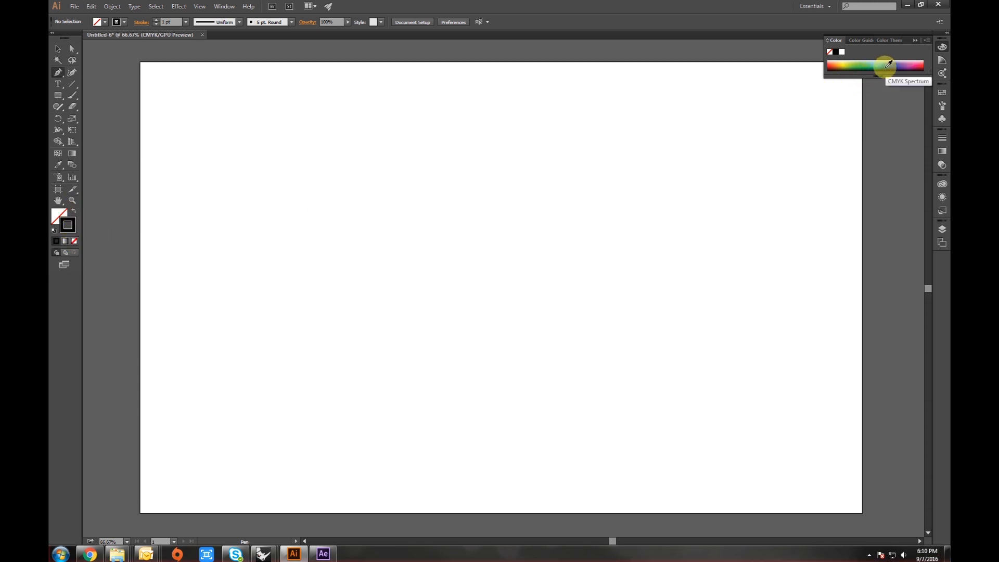
{"action": "left_click", "coordinate": [856, 64]}
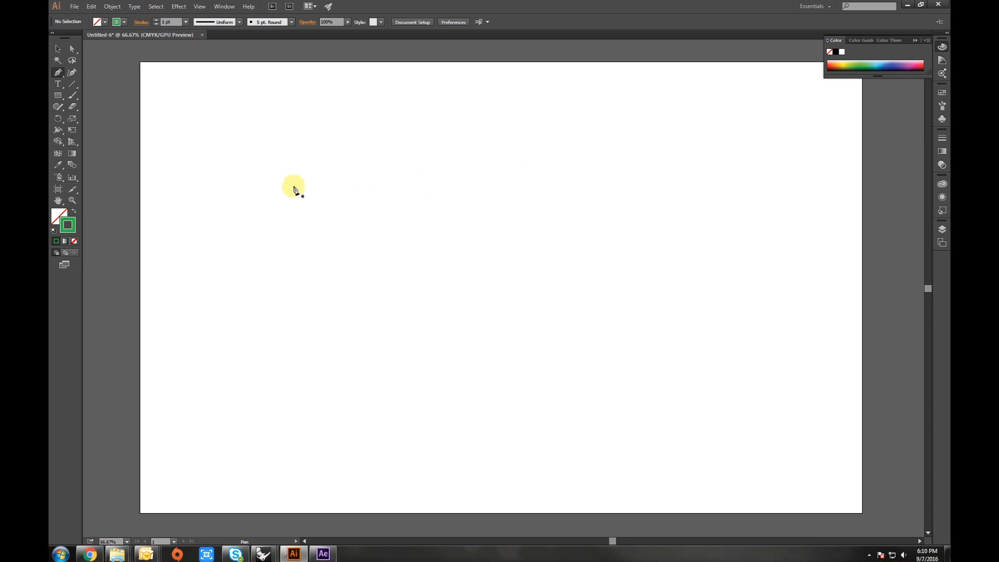
{"action": "left_click", "coordinate": [251, 162]}
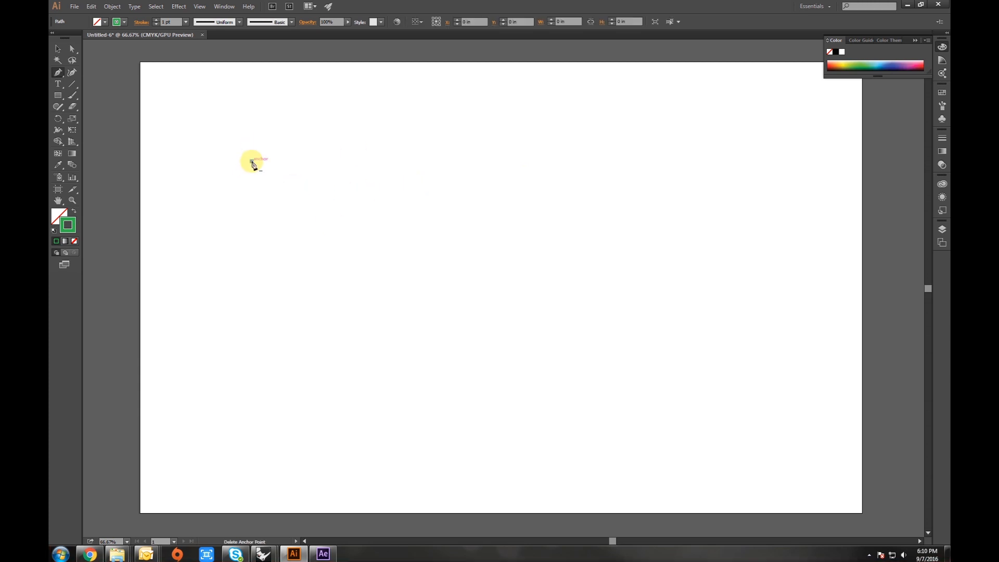
{"action": "left_click", "coordinate": [708, 162]}
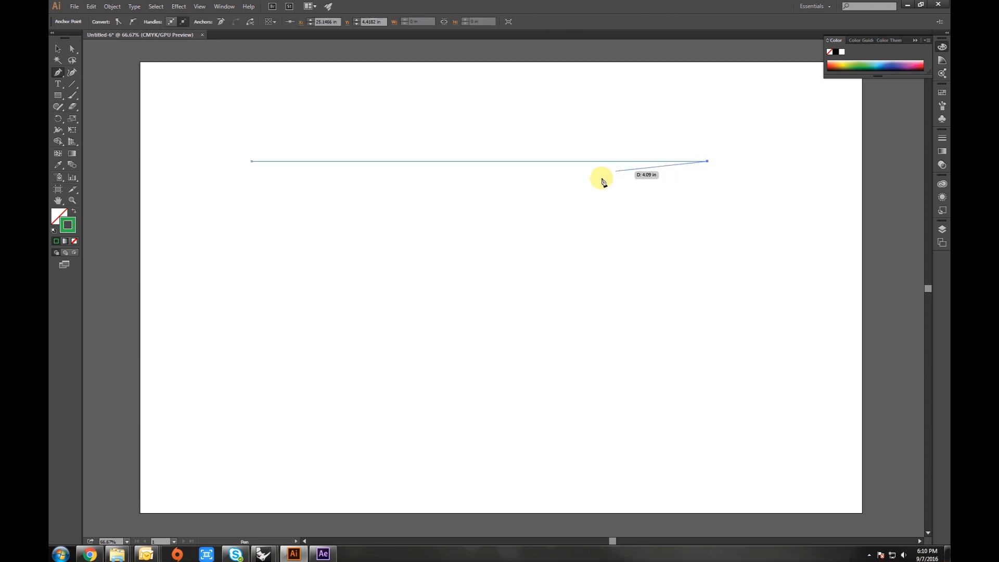
{"action": "key", "text": "v"}
{"action": "left_click", "coordinate": [491, 210]}
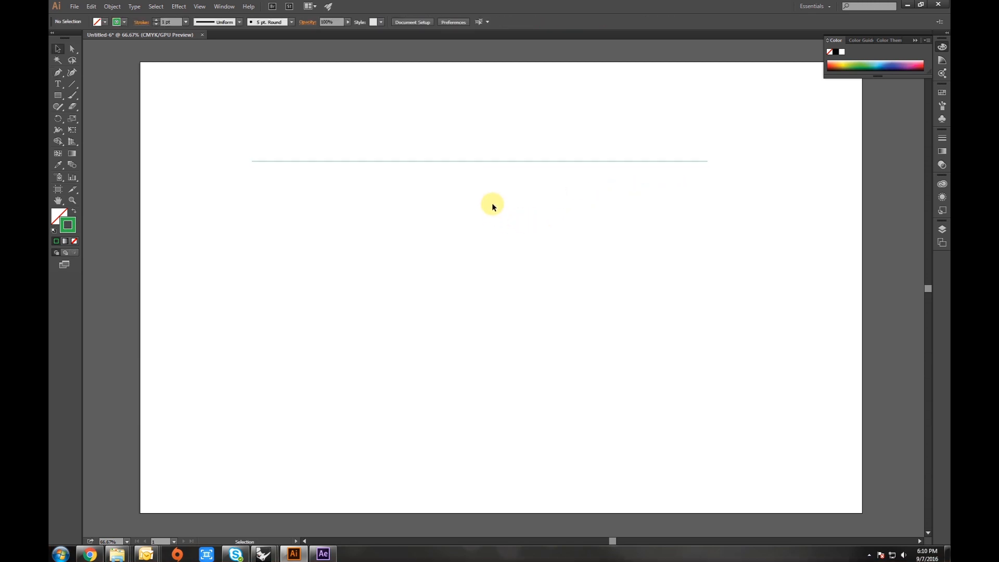
Set the green line's stroke weight to 10 pt and shift the line slightly to the right
{"action": "left_click", "coordinate": [471, 161]}
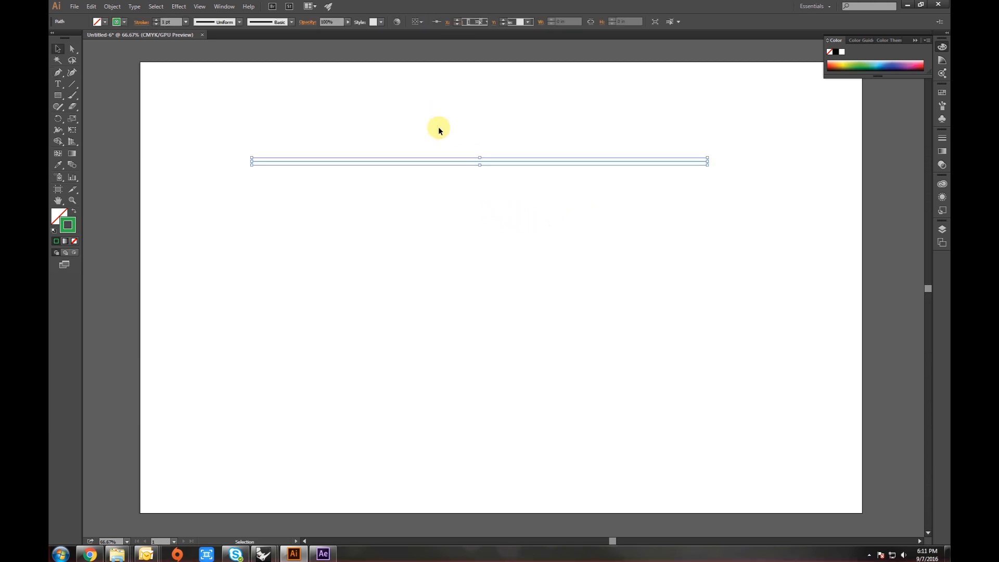
{"action": "left_click", "coordinate": [155, 20]}
{"action": "left_click", "coordinate": [156, 20]}
{"action": "left_click", "coordinate": [156, 20]}
{"action": "left_click", "coordinate": [155, 20]}
{"action": "left_click", "coordinate": [155, 20]}
{"action": "left_click", "coordinate": [156, 20]}
{"action": "left_click", "coordinate": [419, 216]}
{"action": "mouse_move", "coordinate": [530, 161]}
{"action": "left_mouse_down"}
{"action": "mouse_move", "coordinate": [544, 159]}
{"action": "mouse_move", "coordinate": [529, 157]}
{"action": "left_mouse_up"}
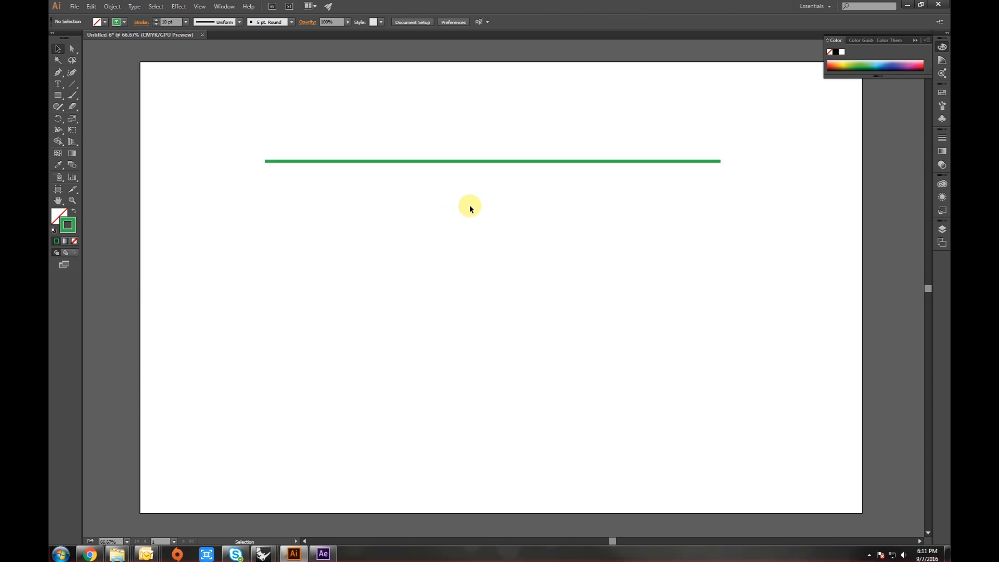
Duplicate the green line and place the copy a short distance below the original, with the ends aligned
{"action": "left_click_drag", "start_coordinate": [449, 132], "coordinate": [451, 134]}
{"action": "key", "text": "ctrl+c"}
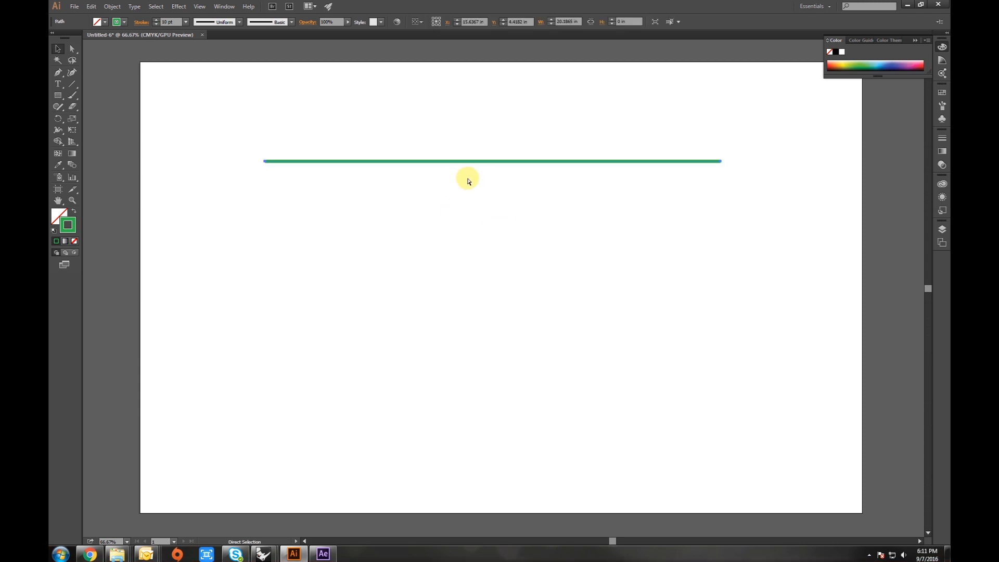
{"action": "key", "text": "ctrl+v"}
{"action": "left_click_drag", "start_coordinate": [466, 288], "coordinate": [459, 202]}
{"action": "left_click", "coordinate": [458, 222]}
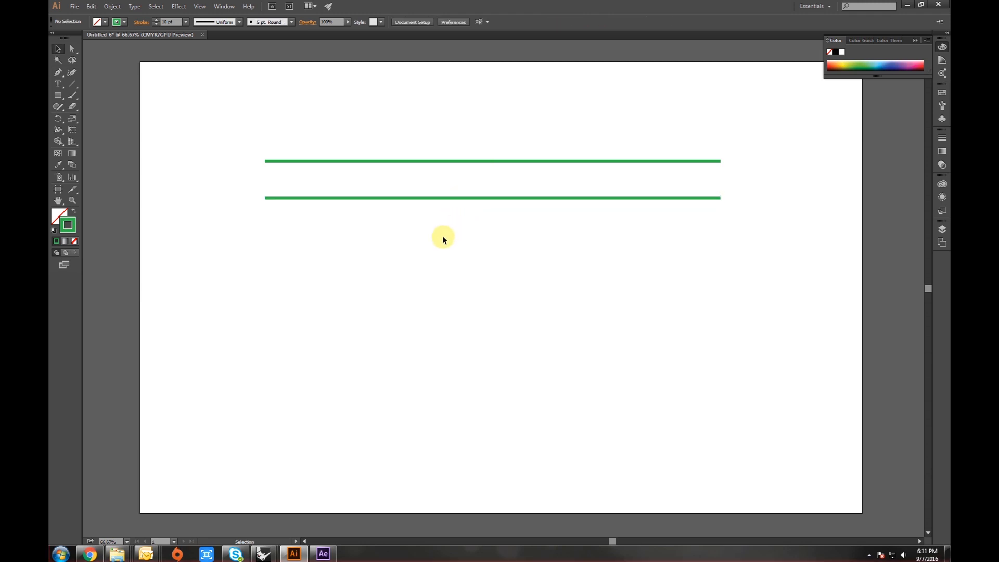
Add an anchor point near the middle of the lower green line with the Pen tool
{"action": "left_click_drag", "start_coordinate": [401, 235], "coordinate": [369, 186]}
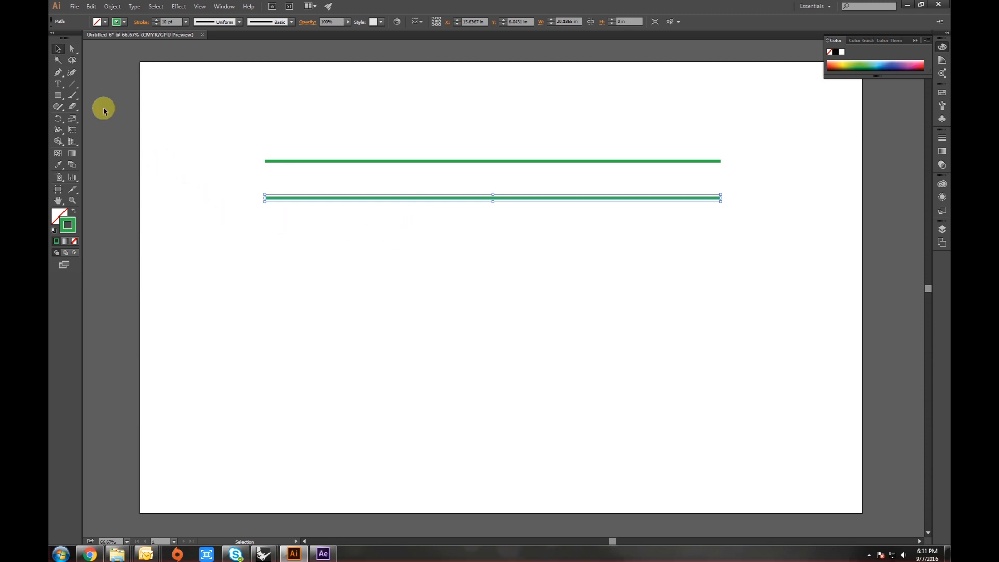
{"action": "left_click", "coordinate": [61, 77]}
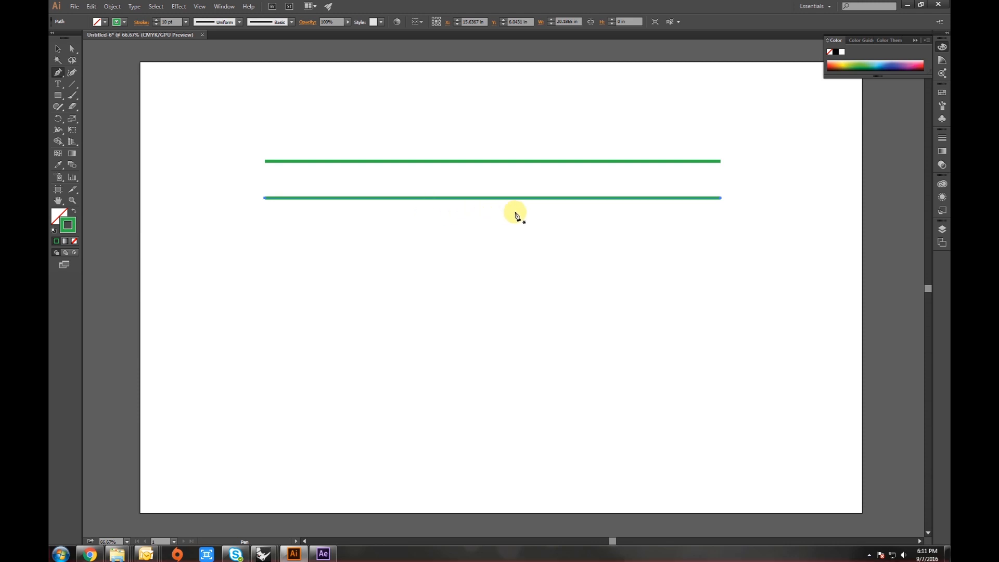
{"action": "left_click", "coordinate": [489, 199]}
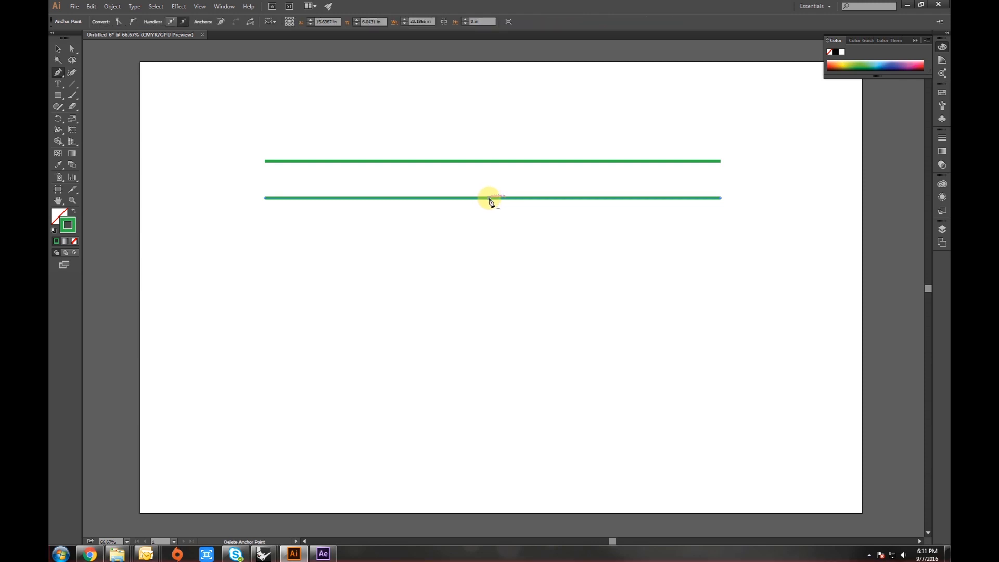
{"action": "key", "text": "v"}
{"action": "left_click", "coordinate": [469, 229]}
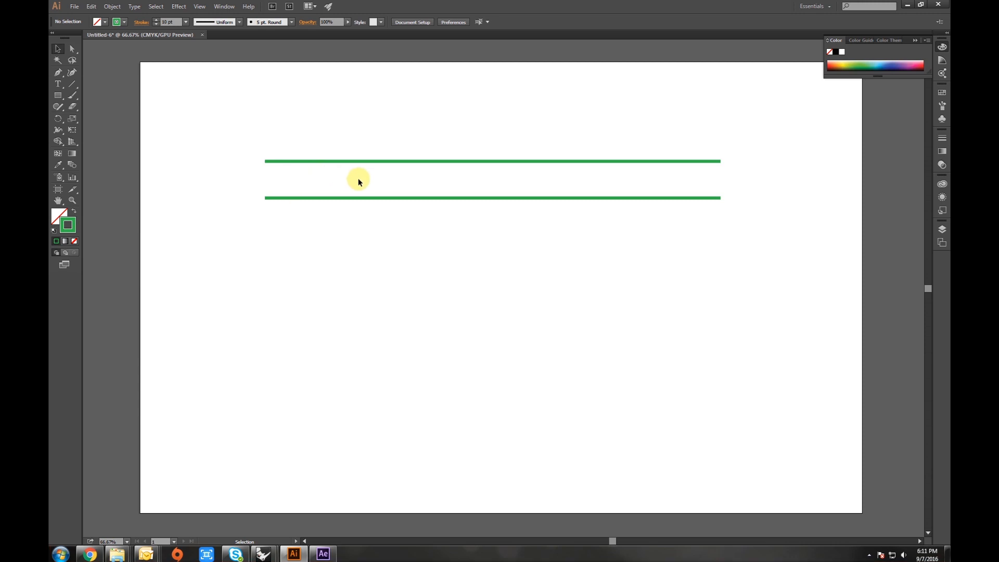
Move the upper green line slightly up, try enlarging it from its upper-left corner, and undo the enlargement
{"action": "mouse_move", "coordinate": [331, 162]}
{"action": "left_mouse_down"}
{"action": "mouse_move", "coordinate": [328, 142]}
{"action": "mouse_move", "coordinate": [339, 141]}
{"action": "mouse_move", "coordinate": [331, 146]}
{"action": "left_mouse_up"}
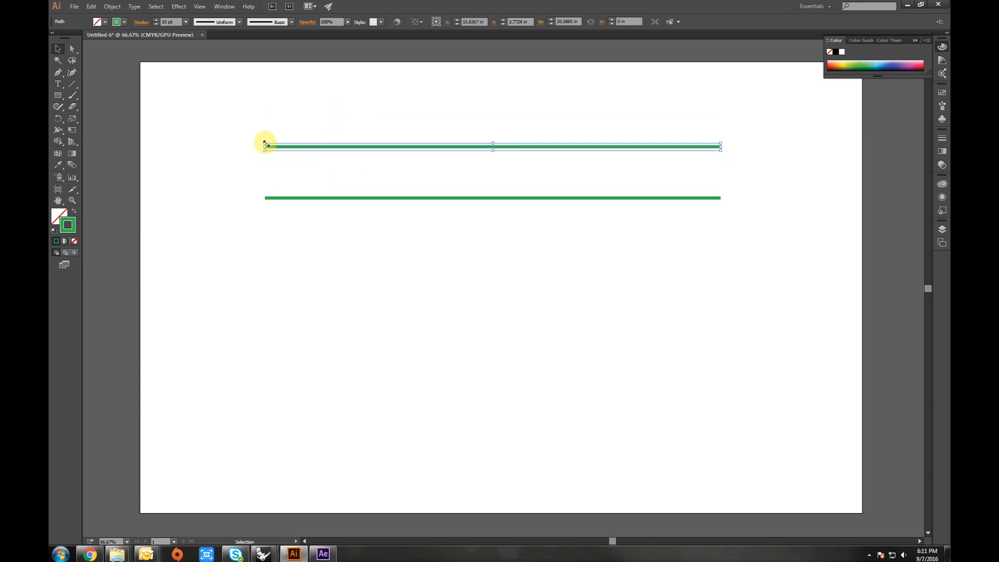
{"action": "left_click_drag", "start_coordinate": [265, 143], "coordinate": [192, 98]}
{"action": "key", "text": "ctrl+z"}
{"action": "left_click", "coordinate": [276, 173]}
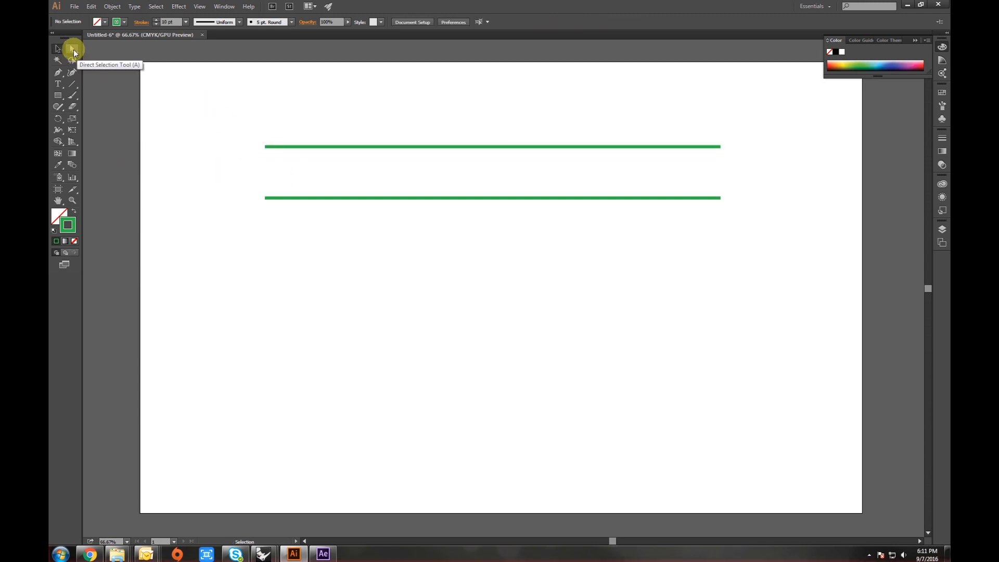
Examine the lower line's end and middle anchor points up close with the Direct Selection tool
{"action": "left_click", "coordinate": [72, 49]}
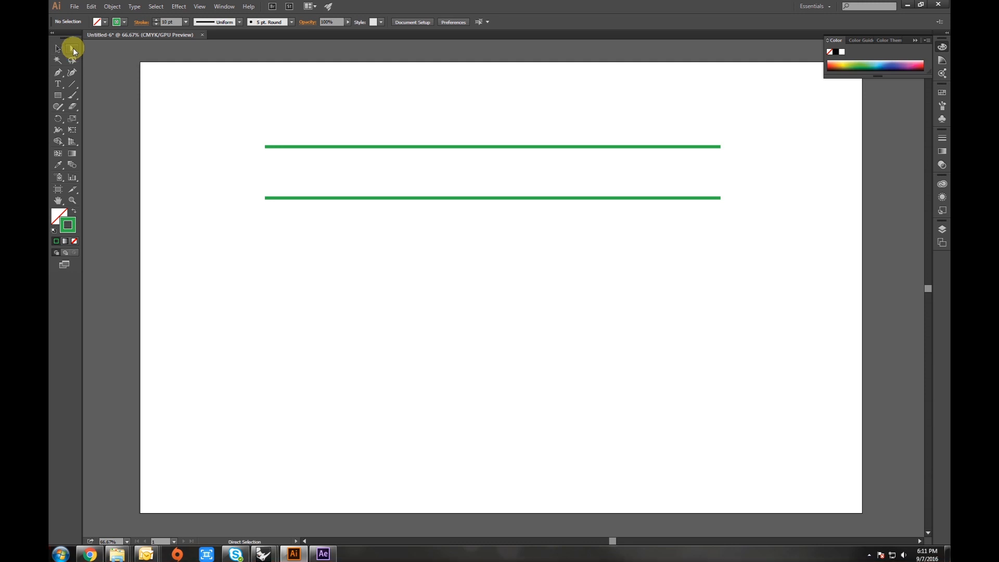
{"action": "left_click", "coordinate": [443, 198], "text": "alt"}
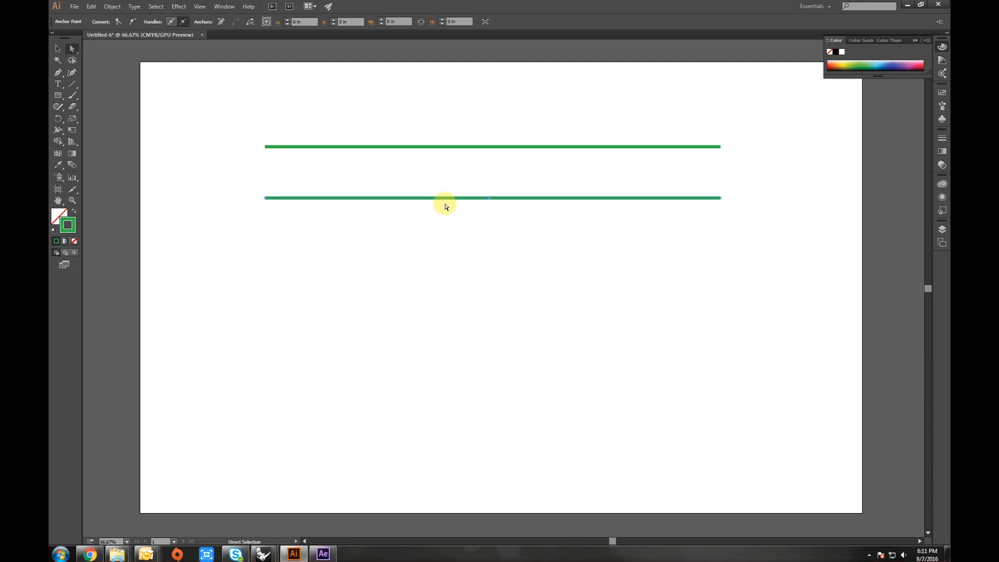
{"action": "scroll", "coordinate": [267, 209], "scroll_direction": "up", "scroll_amount": 6}
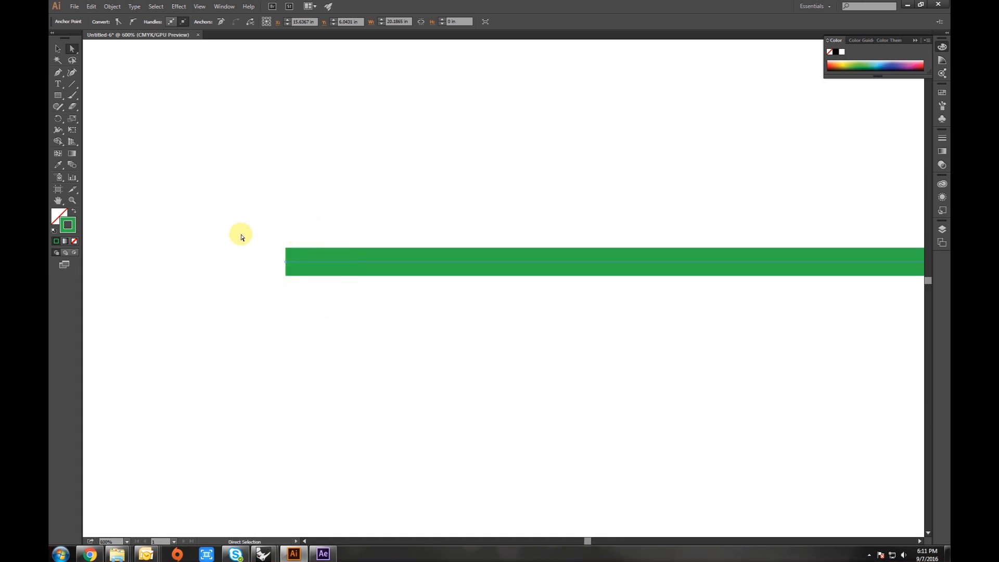
{"action": "scroll", "coordinate": [283, 251], "scroll_direction": "down", "scroll_amount": 6}
{"action": "left_click", "coordinate": [488, 299]}
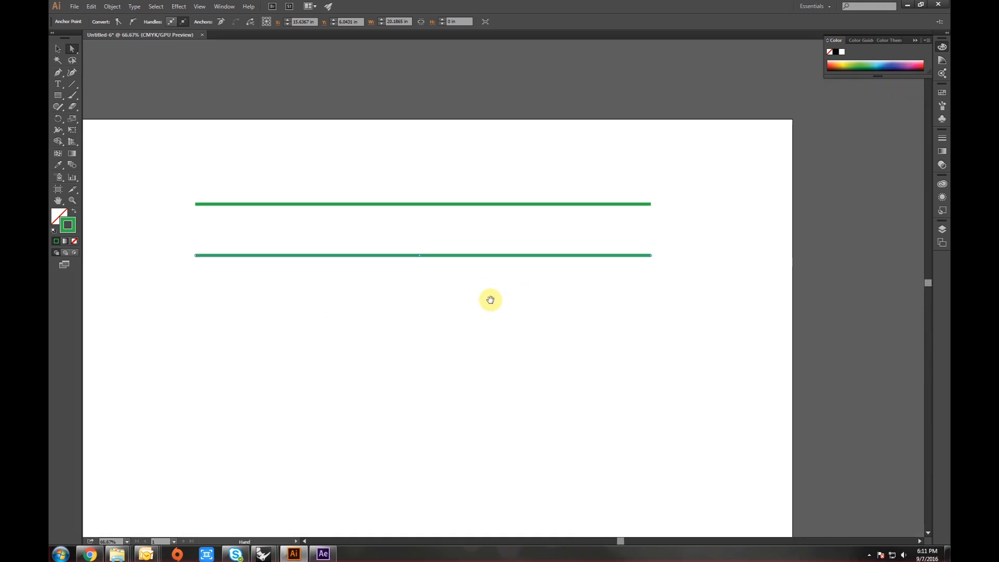
{"action": "scroll", "coordinate": [421, 257], "scroll_direction": "up", "scroll_amount": 4}
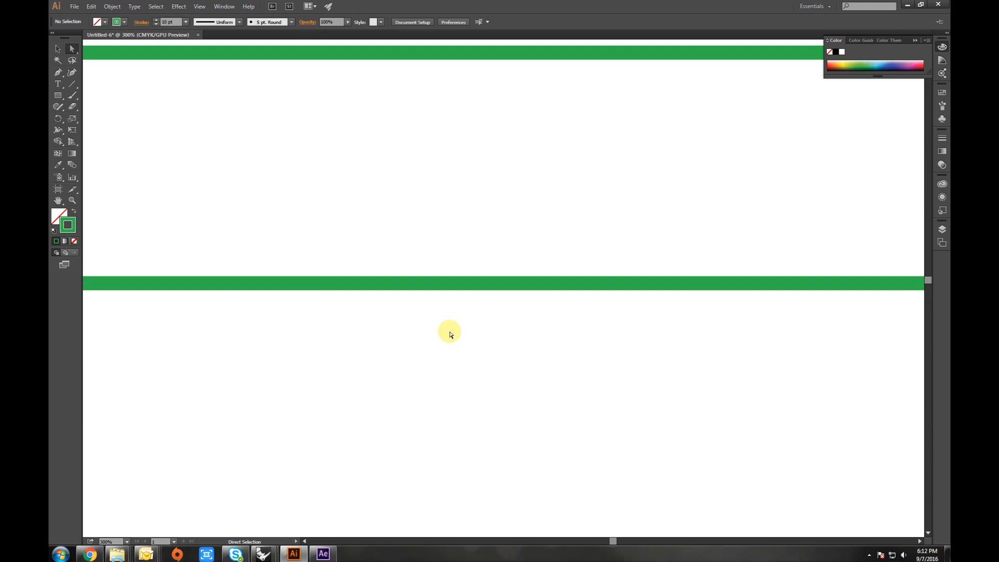
{"action": "left_click", "coordinate": [437, 283]}
{"action": "scroll", "coordinate": [438, 283], "scroll_direction": "down", "scroll_amount": 2}
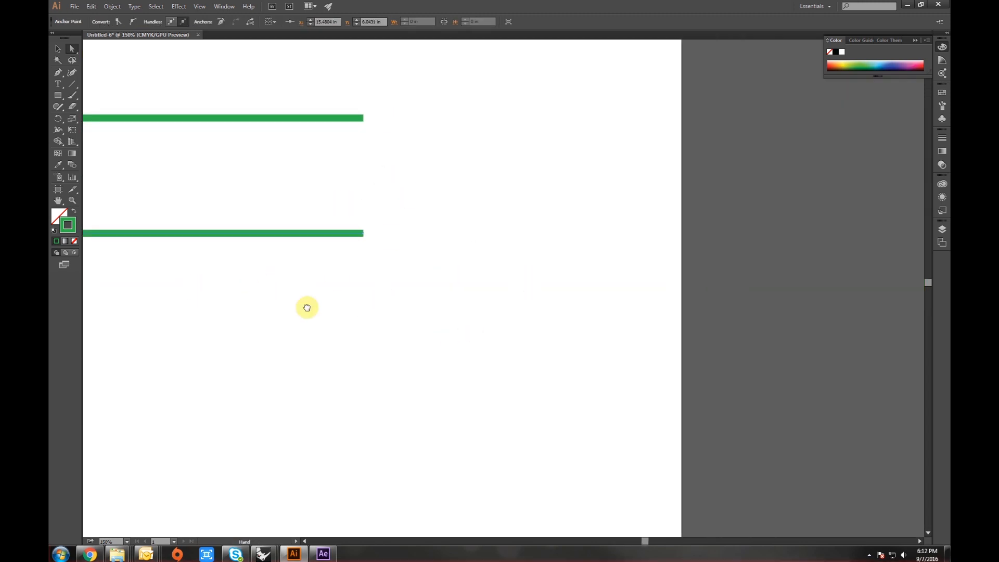
{"action": "left_click_drag", "start_coordinate": [252, 297], "coordinate": [899, 352]}
{"action": "scroll", "coordinate": [593, 313], "scroll_direction": "down", "scroll_amount": 2}
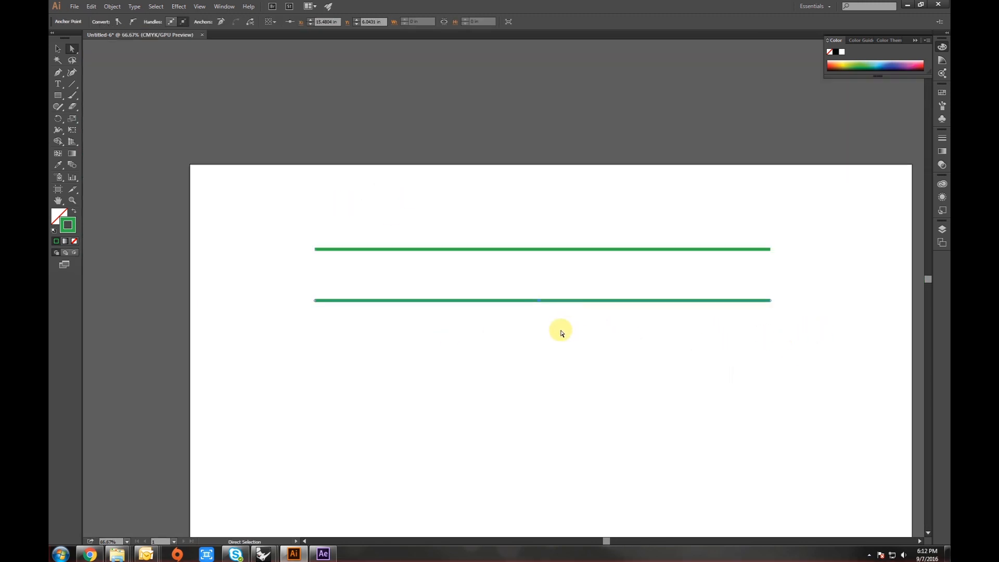
{"action": "left_click", "coordinate": [557, 323]}
Raise the lower line's middle anchor point about 1.35 in into a peak and round that corner to a 9.21 in radius
{"action": "scroll", "coordinate": [554, 314], "scroll_direction": "up", "scroll_amount": 1}
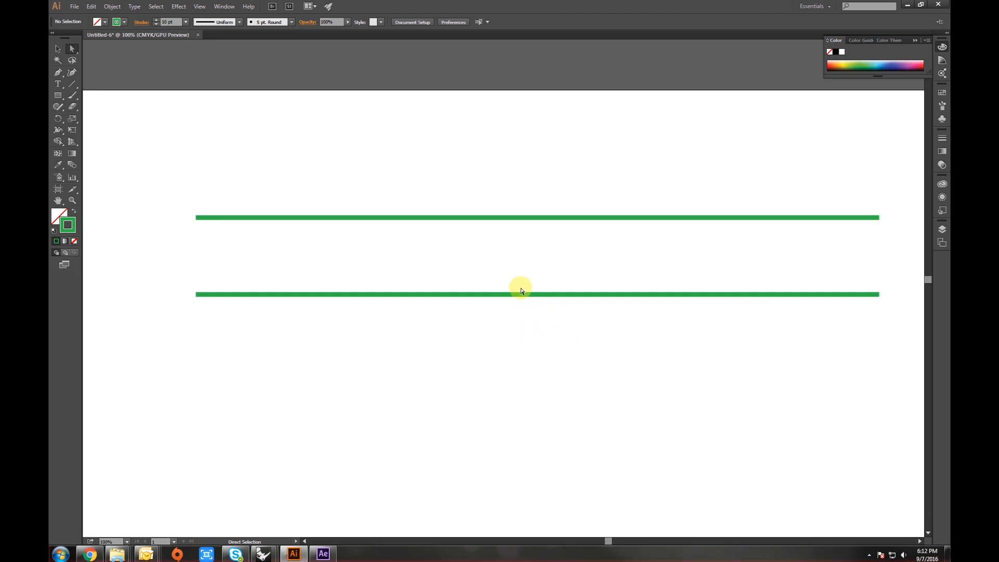
{"action": "left_click_drag", "start_coordinate": [507, 258], "coordinate": [556, 323]}
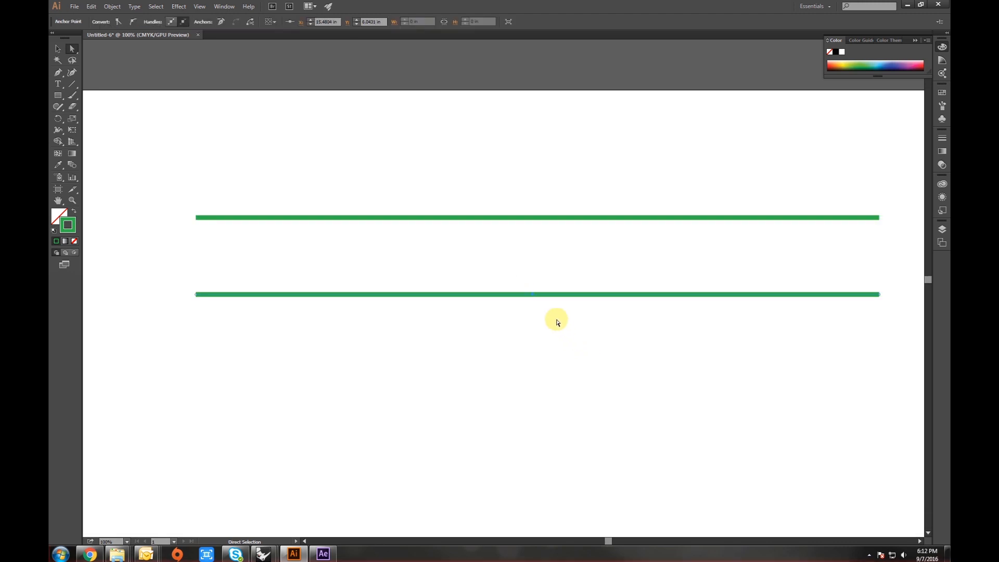
{"action": "key", "text": "ctrl+shift+a"}
{"action": "left_click", "coordinate": [534, 295]}
{"action": "left_click_drag", "start_coordinate": [533, 297], "coordinate": [532, 247]}
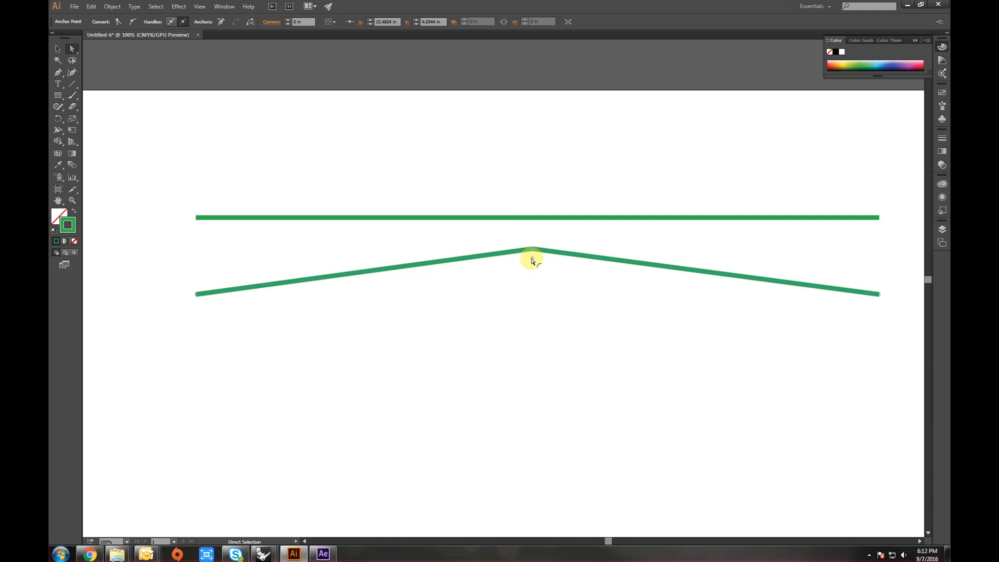
{"action": "left_click_drag", "start_coordinate": [531, 260], "coordinate": [536, 481]}
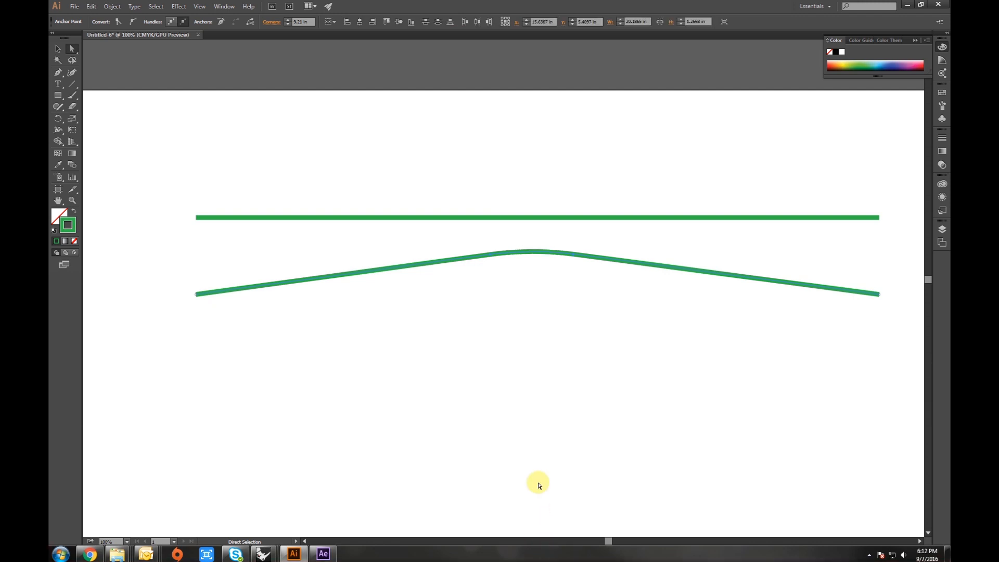
{"action": "left_click", "coordinate": [526, 332]}
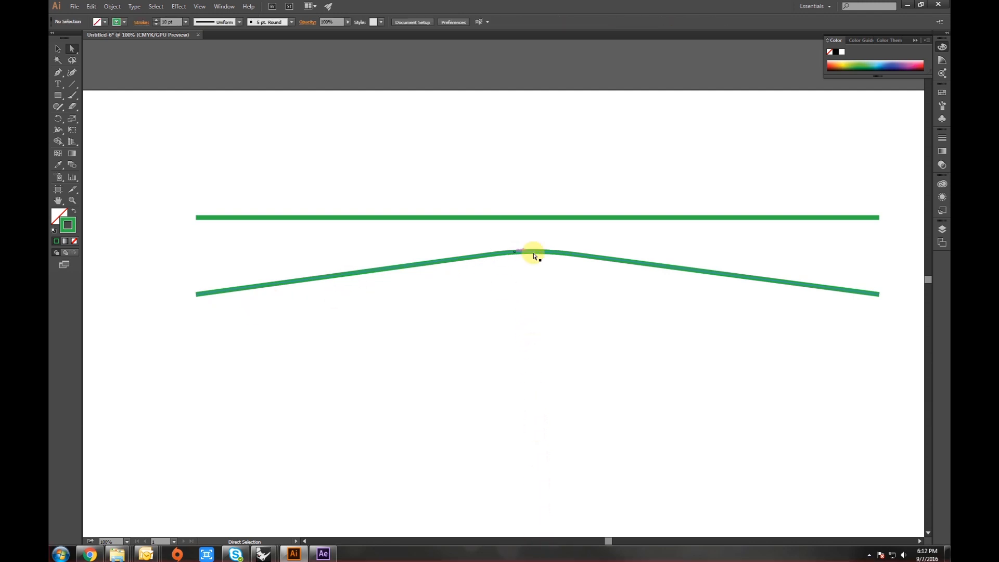
Draw a two-point curved Pen path about 20 in wide below the bent line, bulging upward and hooking down at its right end
{"action": "left_click_drag", "start_coordinate": [524, 307], "coordinate": [444, 239]}
{"action": "scroll", "coordinate": [467, 257], "scroll_direction": "down", "scroll_amount": 1}
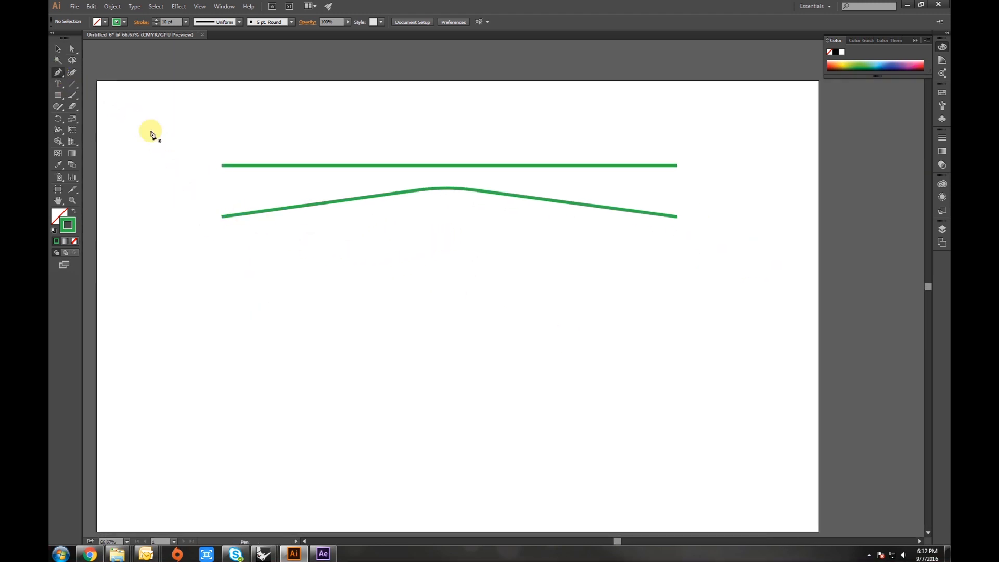
{"action": "left_click_drag", "start_coordinate": [222, 256], "coordinate": [681, 258]}
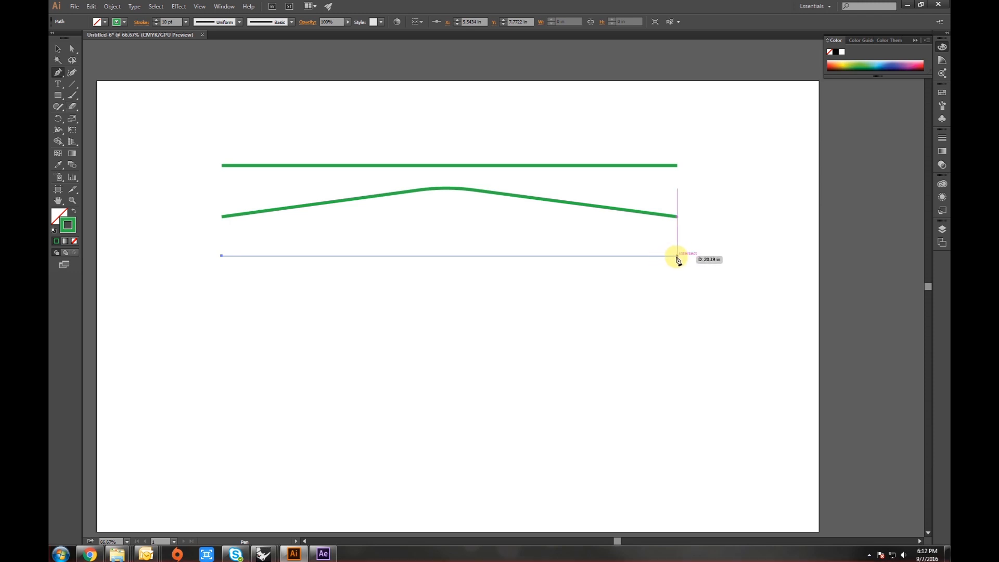
{"action": "mouse_move", "coordinate": [677, 255]}
{"action": "left_mouse_down"}
{"action": "mouse_move", "coordinate": [888, 341]}
{"action": "mouse_move", "coordinate": [874, 368]}
{"action": "mouse_move", "coordinate": [690, 352]}
{"action": "mouse_move", "coordinate": [588, 314]}
{"action": "mouse_move", "coordinate": [623, 314]}
{"action": "left_mouse_up"}
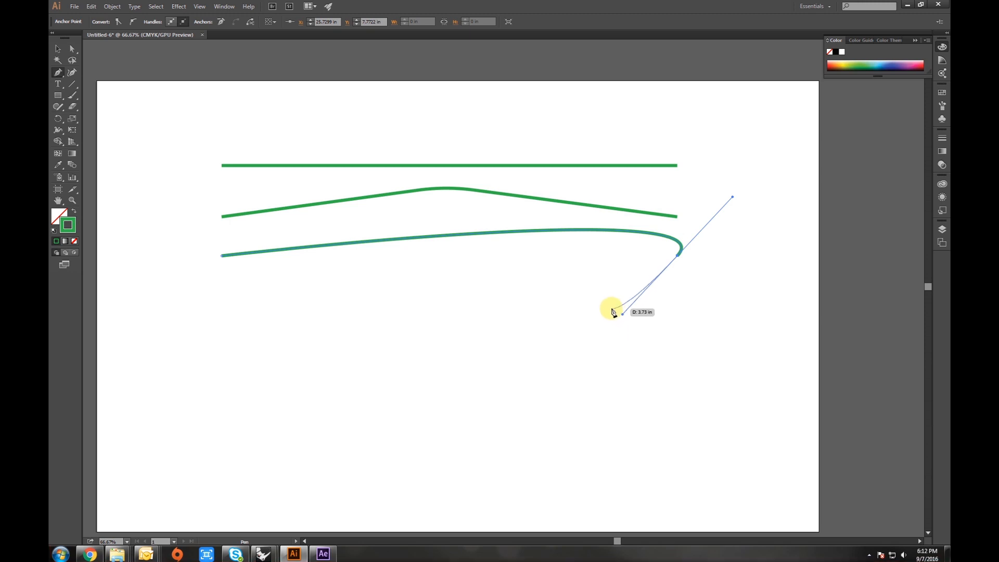
{"action": "key", "text": "v"}
{"action": "left_click", "coordinate": [570, 311]}
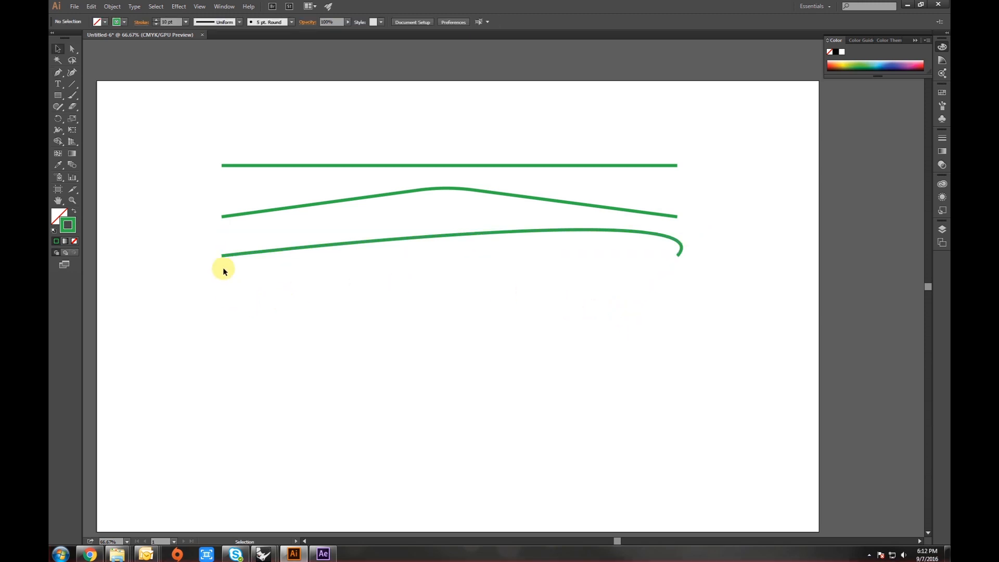
{"action": "left_click", "coordinate": [252, 255]}
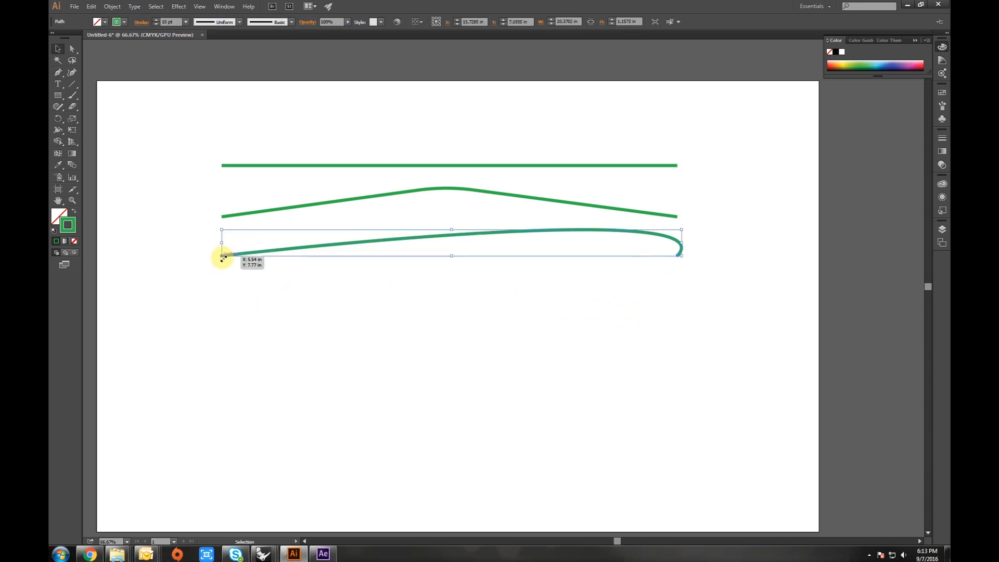
{"action": "left_click", "coordinate": [694, 281]}
{"action": "left_click", "coordinate": [678, 255]}
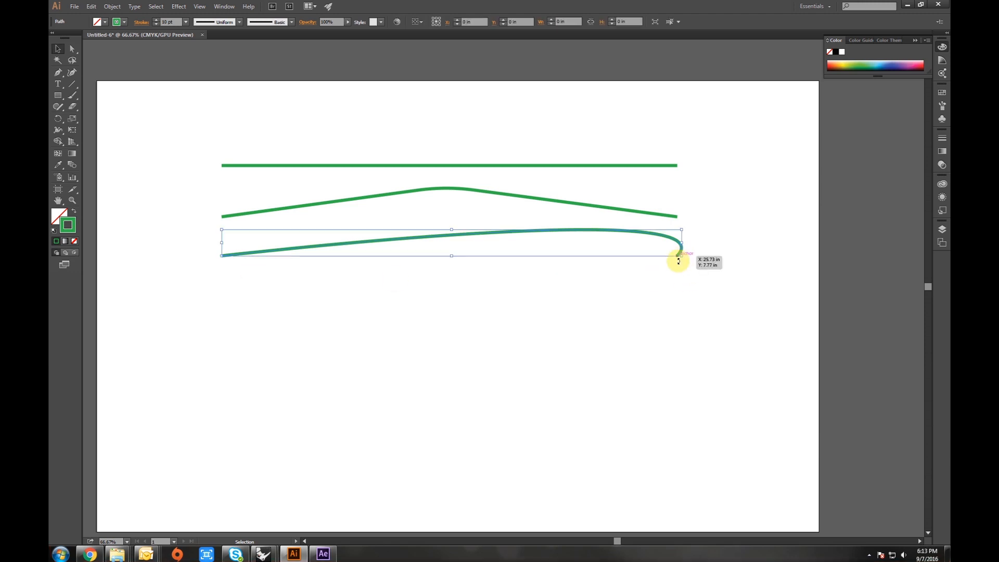
{"action": "left_click", "coordinate": [622, 276]}
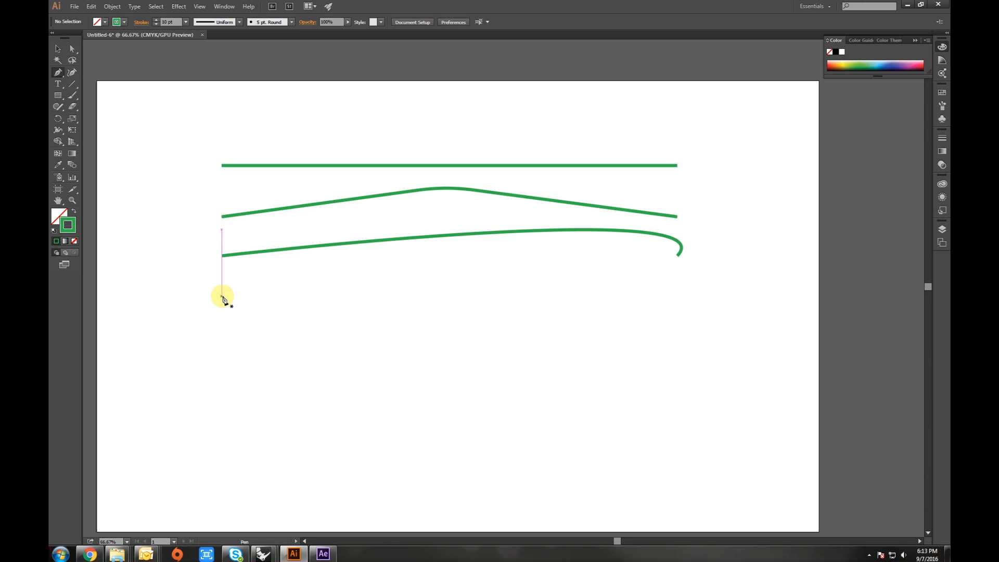
Draw a three-point S-shaped Pen path about 20 in wide below the hooked curve, arching up first and dipping near its right end
{"action": "left_click", "coordinate": [417, 266]}
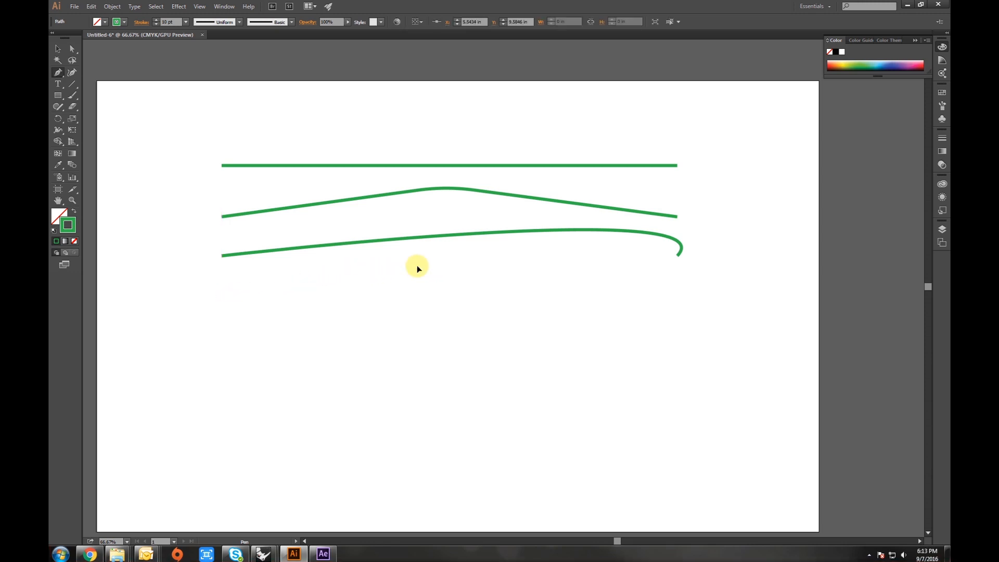
{"action": "left_click_drag", "start_coordinate": [465, 273], "coordinate": [551, 291]}
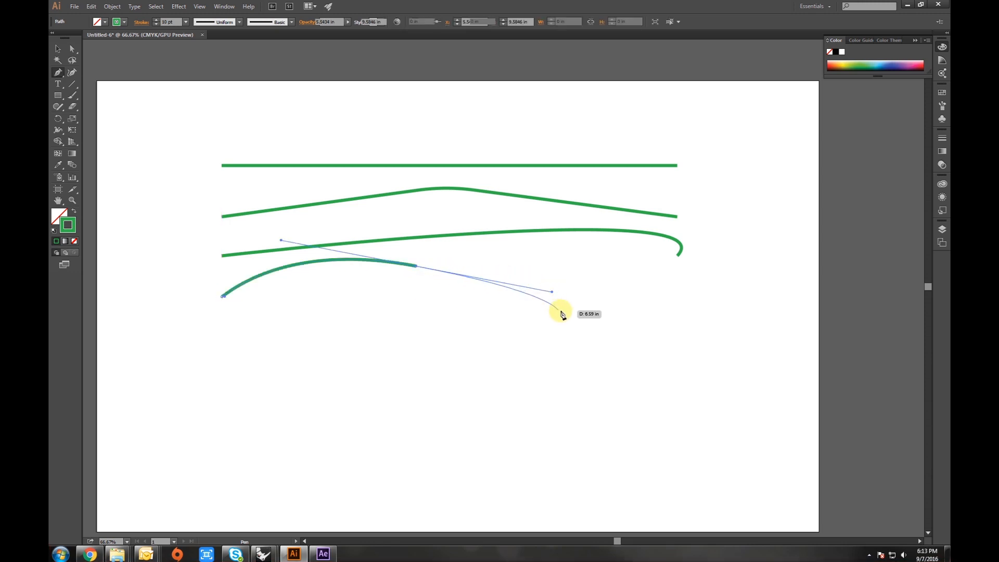
{"action": "left_click", "coordinate": [678, 291]}
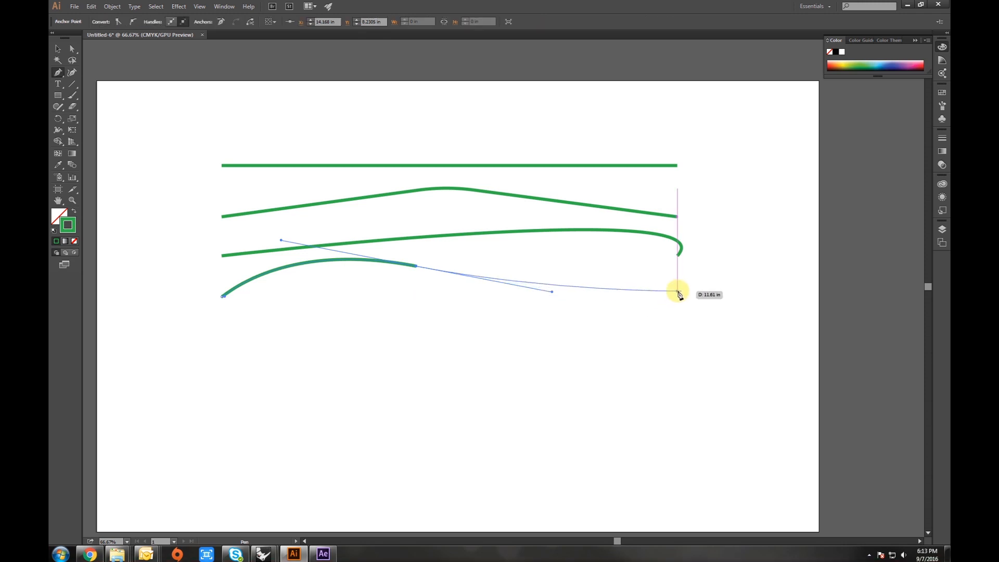
{"action": "left_click_drag", "start_coordinate": [678, 292], "coordinate": [781, 263]}
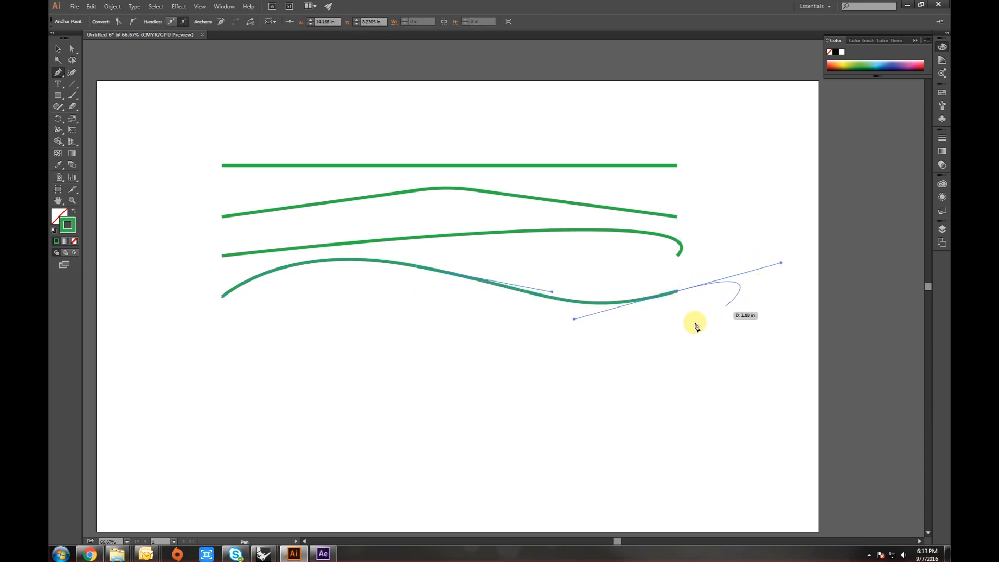
{"action": "key", "text": "v"}
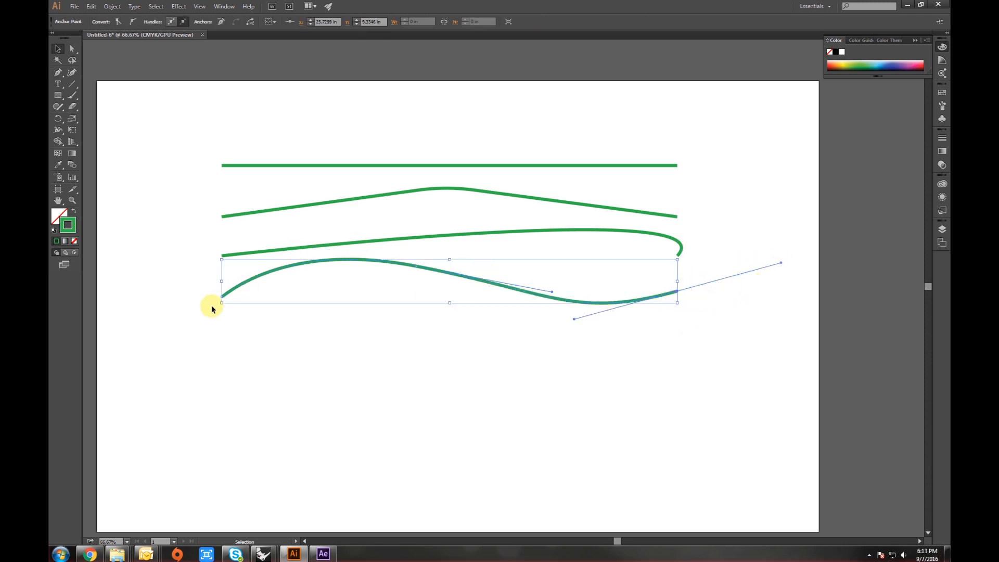
{"action": "left_click", "coordinate": [576, 328]}
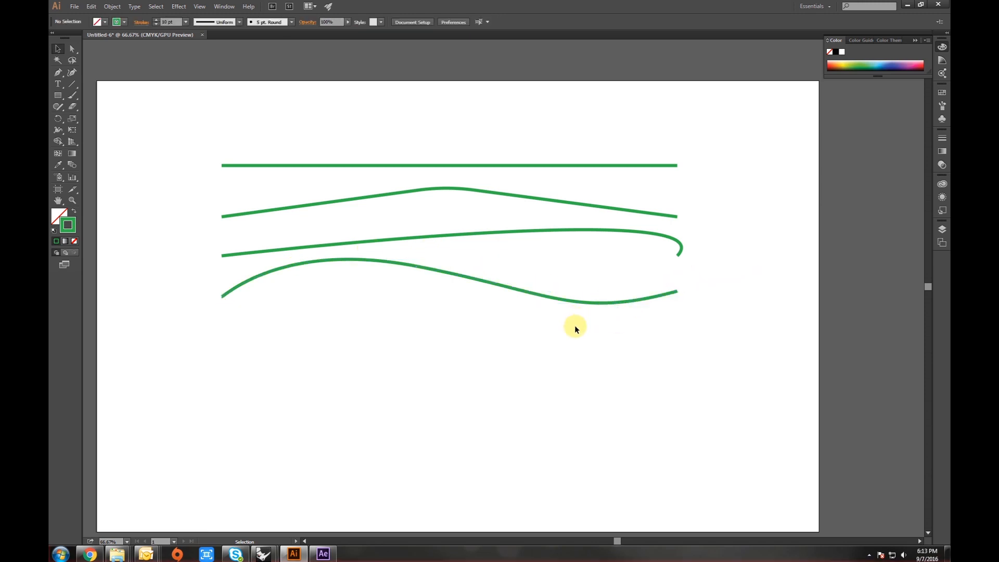
Pull the direction handle of the S-curve's right end anchor far to the left, folding the middle of the path back on itself
{"action": "left_click_drag", "start_coordinate": [573, 285], "coordinate": [574, 287]}
{"action": "key", "text": "a"}
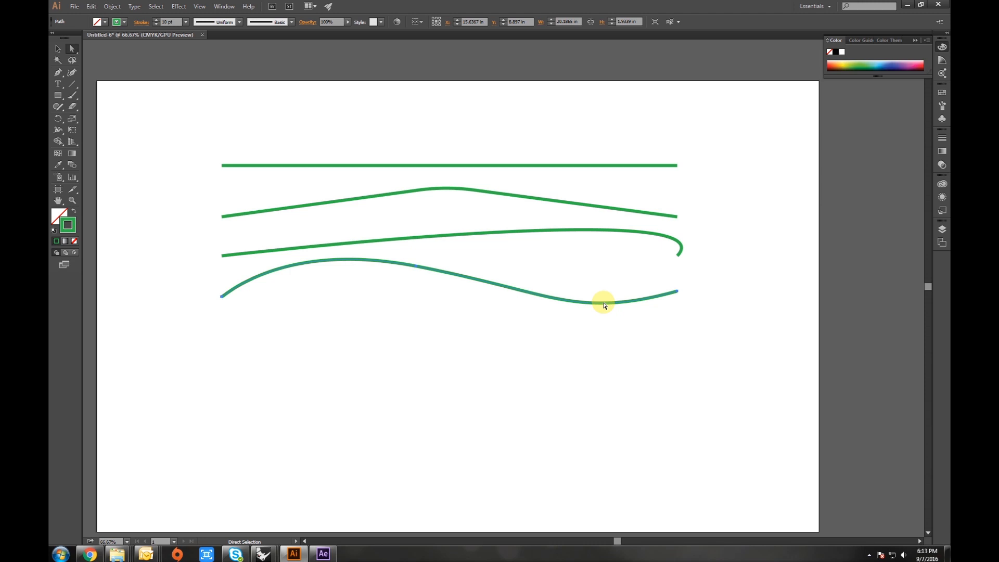
{"action": "left_click", "coordinate": [678, 292]}
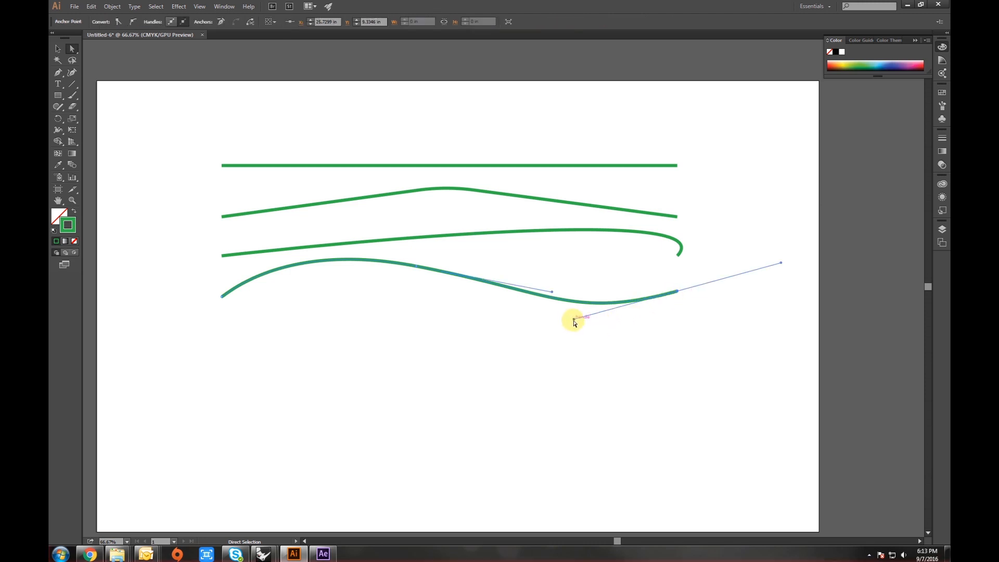
{"action": "left_click_drag", "start_coordinate": [574, 321], "coordinate": [341, 348]}
{"action": "left_click", "coordinate": [415, 334]}
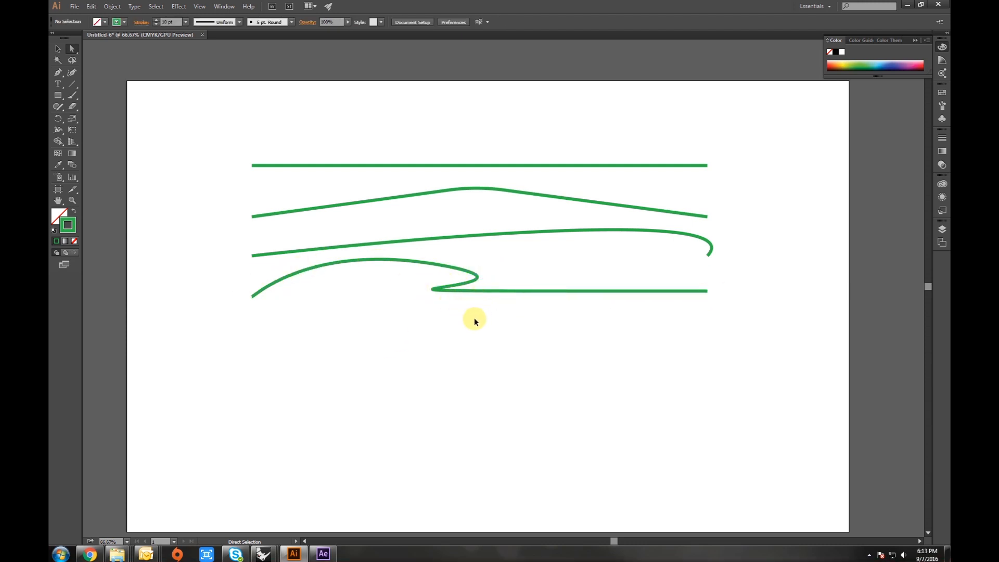
Move all four green paths together down to X 16 in, Y 8.95 in, centring them horizontally on the artboard
{"action": "key", "text": "v"}
{"action": "left_click_drag", "start_coordinate": [527, 324], "coordinate": [447, 146]}
{"action": "scroll", "coordinate": [477, 230], "scroll_direction": "down", "scroll_amount": 1}
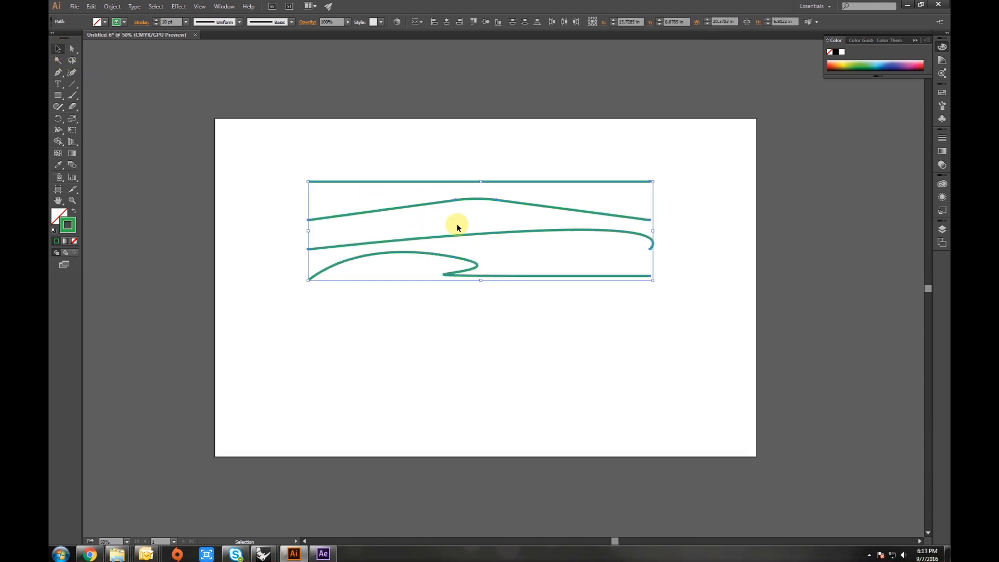
{"action": "left_click_drag", "start_coordinate": [479, 232], "coordinate": [484, 272]}
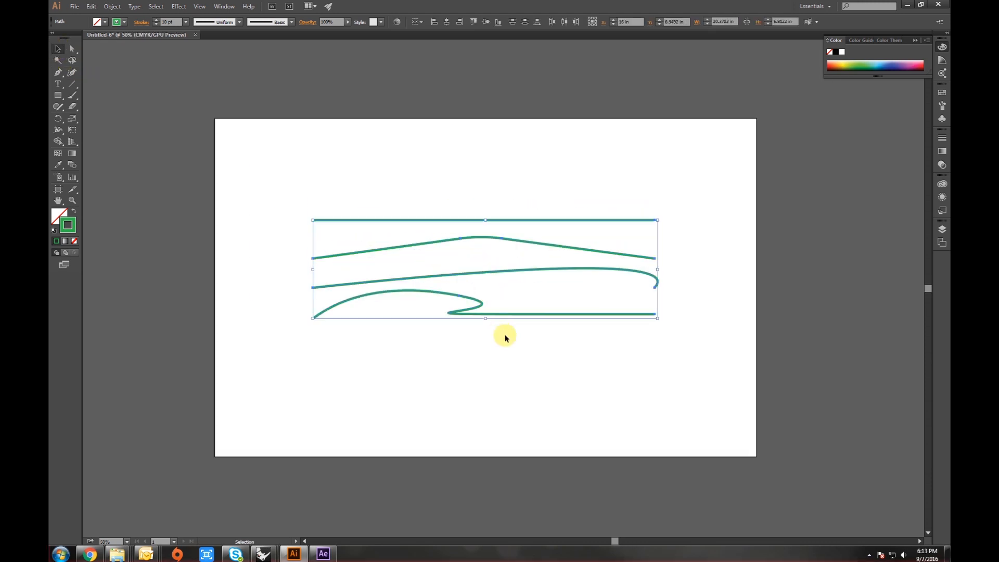
{"action": "left_click", "coordinate": [557, 348]}
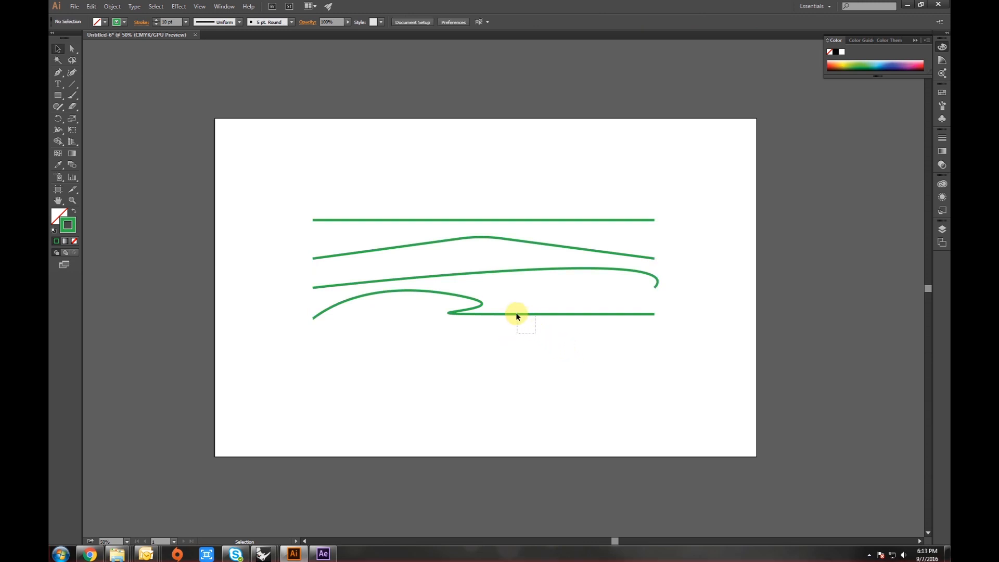
Recolour the strokes: the folded bottom path blue, the hooked curve magenta and the bent line yellow
{"action": "left_click_drag", "start_coordinate": [513, 307], "coordinate": [512, 310]}
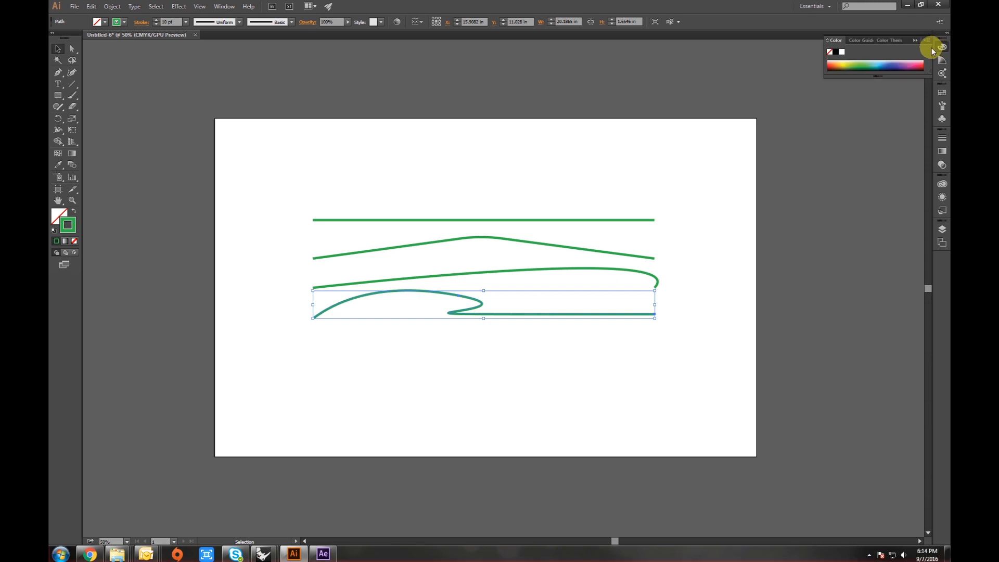
{"action": "left_click", "coordinate": [882, 62]}
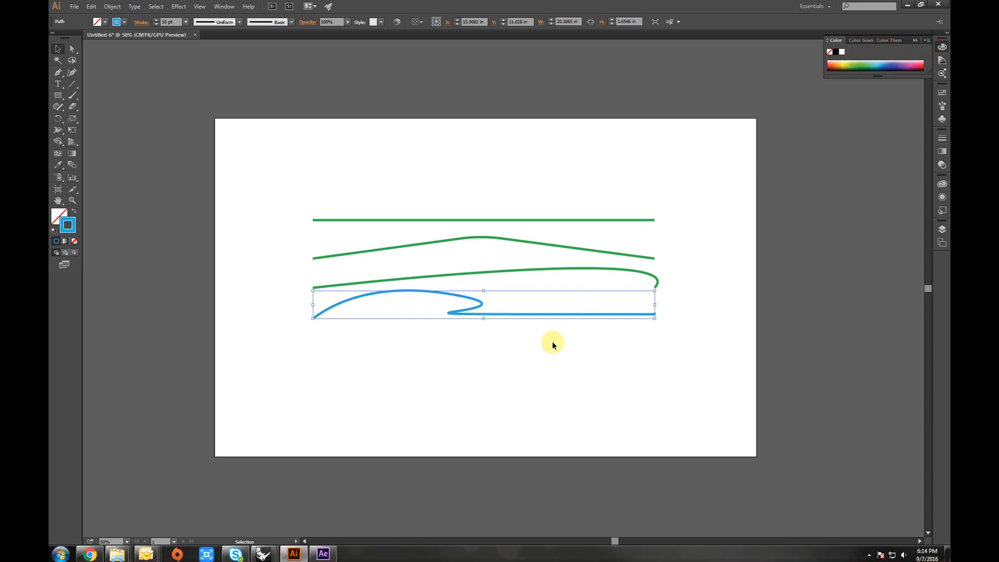
{"action": "left_click_drag", "start_coordinate": [552, 283], "coordinate": [557, 232]}
{"action": "left_click", "coordinate": [910, 63]}
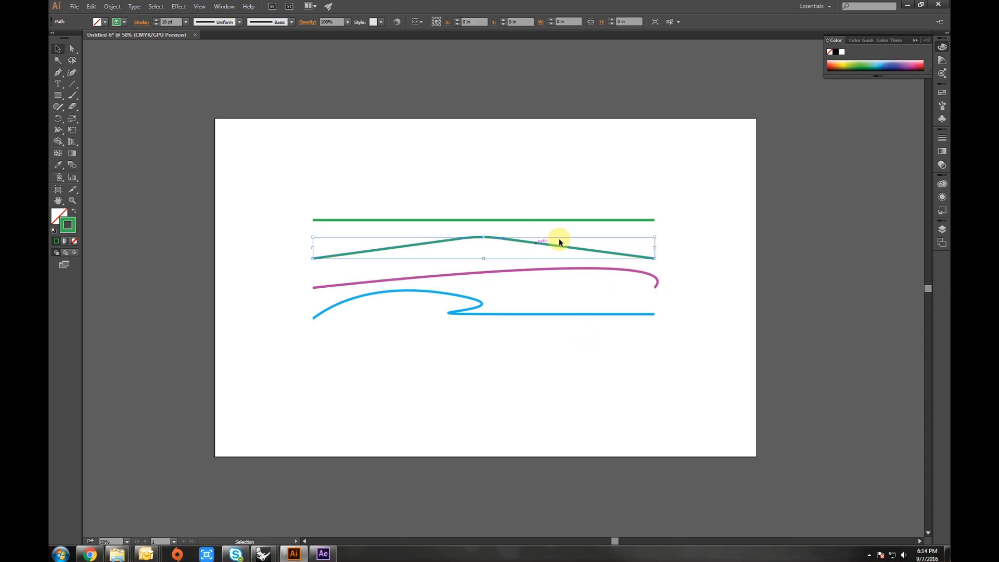
{"action": "left_click", "coordinate": [842, 65]}
{"action": "left_click", "coordinate": [537, 358]}
Swap the fill and stroke of the blue folded path to turn it into a solid blue shape
{"action": "left_click_drag", "start_coordinate": [481, 378], "coordinate": [514, 381]}
{"action": "scroll", "coordinate": [493, 357], "scroll_direction": "up", "scroll_amount": 1}
{"action": "left_click_drag", "start_coordinate": [484, 327], "coordinate": [483, 333]}
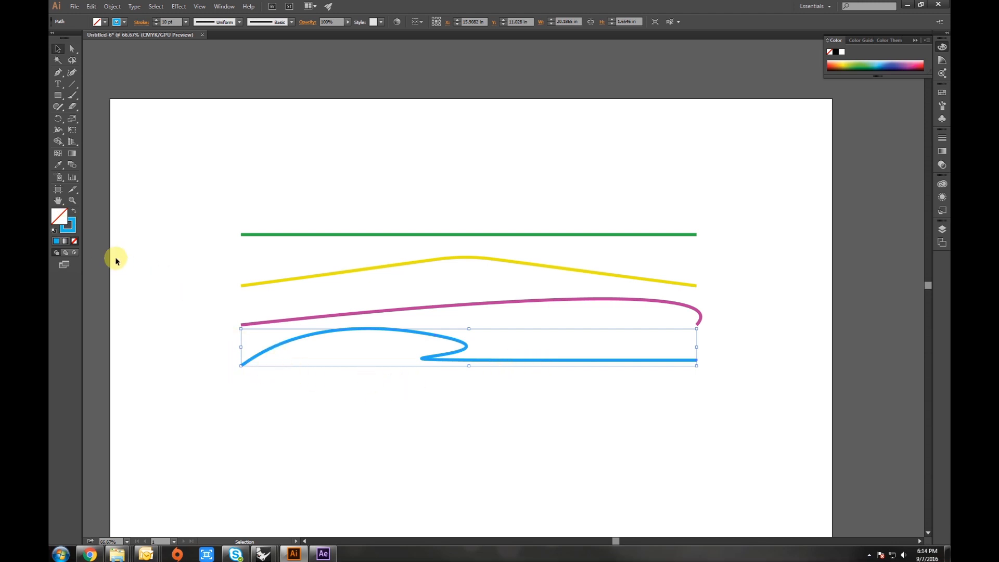
{"action": "left_click", "coordinate": [75, 212]}
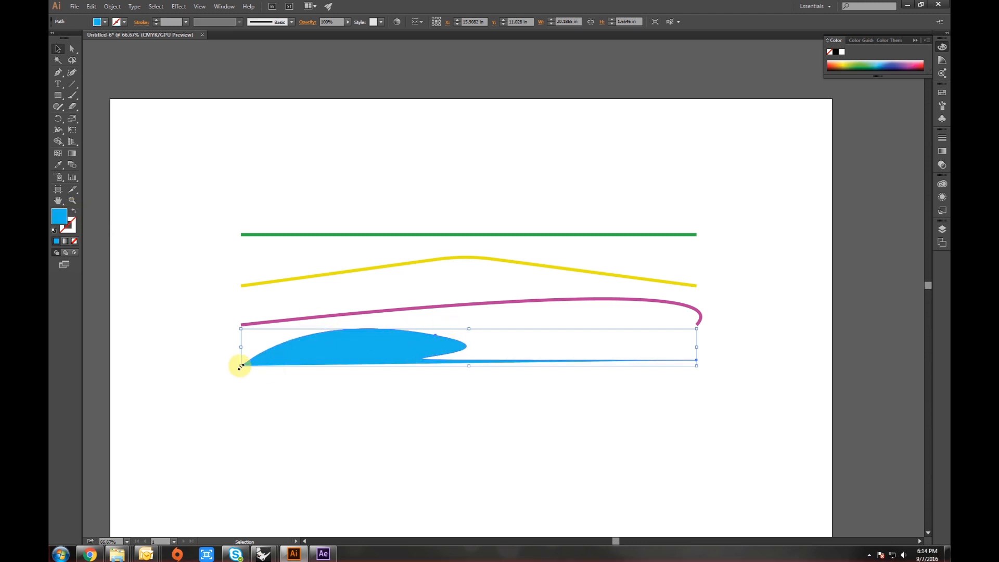
{"action": "left_click", "coordinate": [598, 401]}
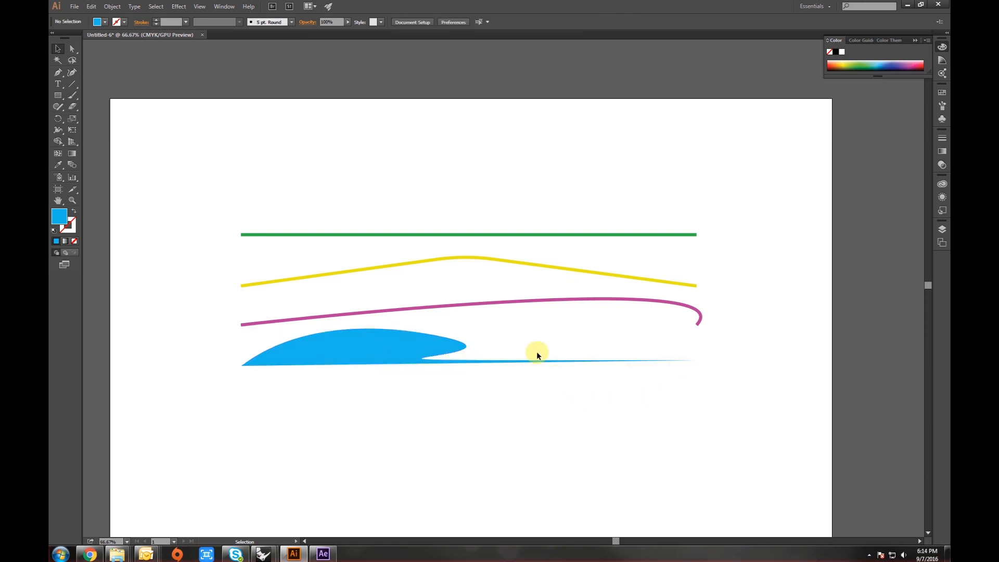
Swap fill and stroke on the magenta hooked curve and the yellow bent line so both become solid shapes
{"action": "left_click", "coordinate": [490, 303]}
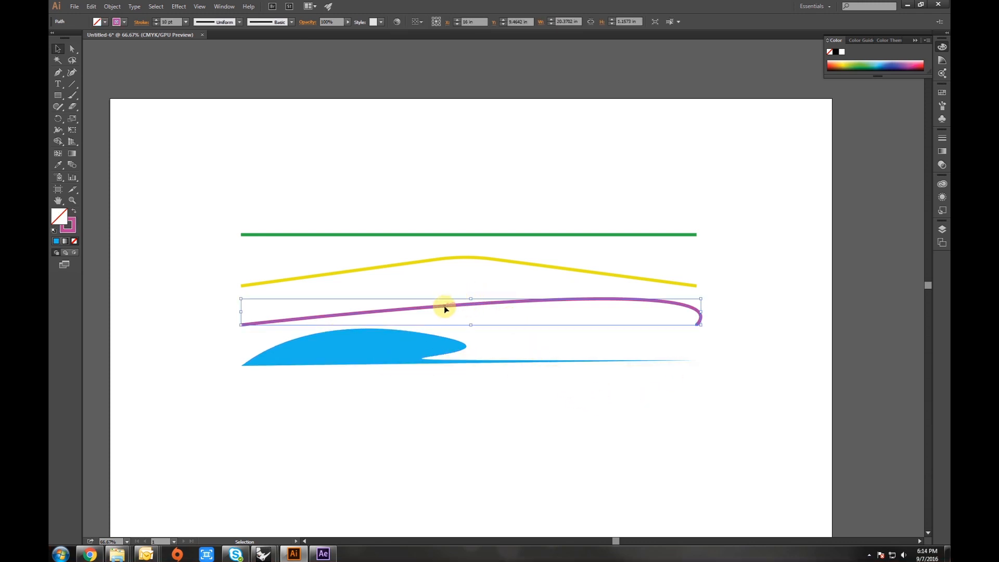
{"action": "key", "text": "shift+x"}
{"action": "left_click", "coordinate": [438, 278]}
{"action": "left_click", "coordinate": [426, 258]}
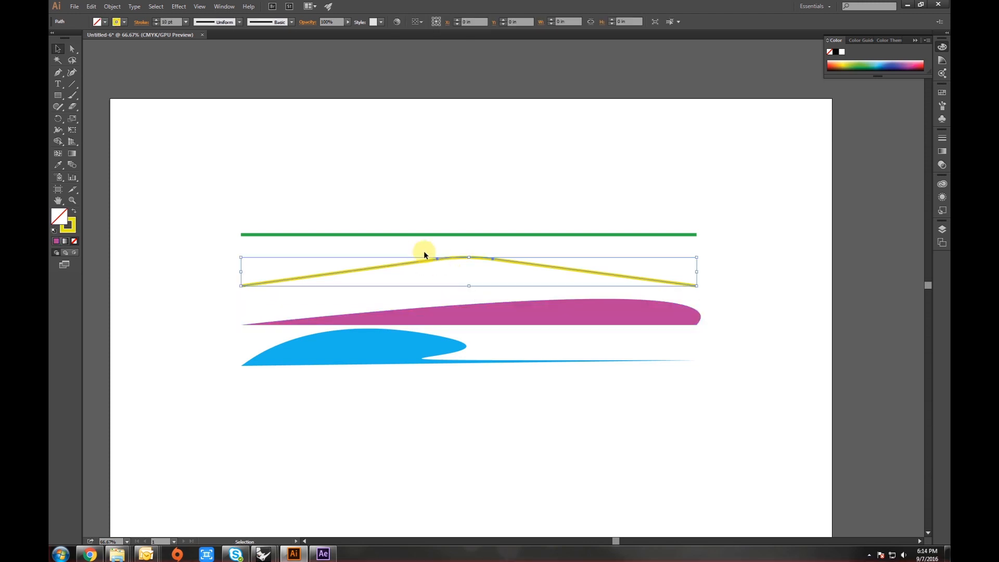
{"action": "key", "text": "shift+x"}
Try swapping the straight green line's fill and stroke, and swap them back to a green stroke
{"action": "left_click", "coordinate": [381, 235]}
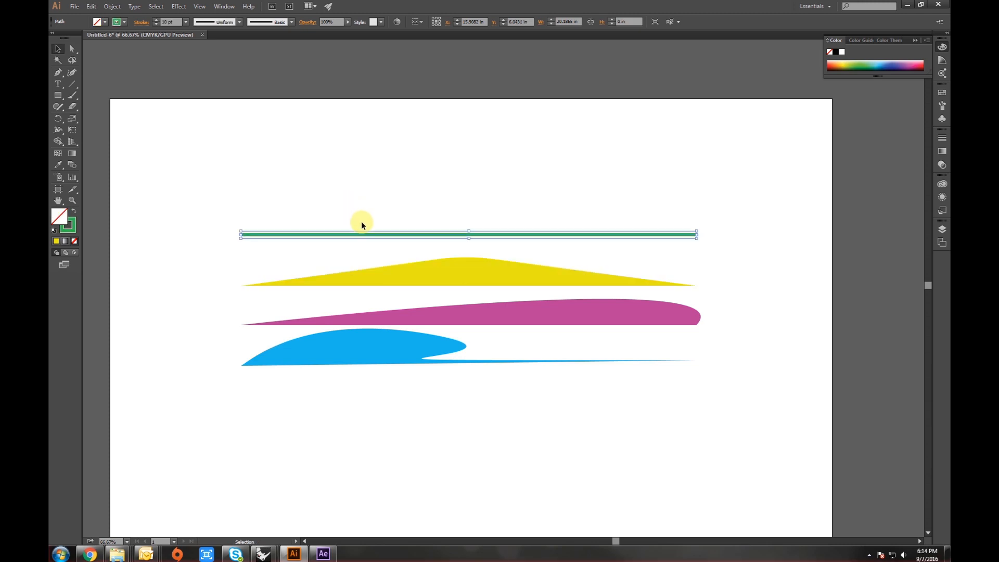
{"action": "left_click", "coordinate": [75, 213]}
{"action": "left_click", "coordinate": [264, 250]}
{"action": "left_click_drag", "start_coordinate": [264, 249], "coordinate": [240, 180]}
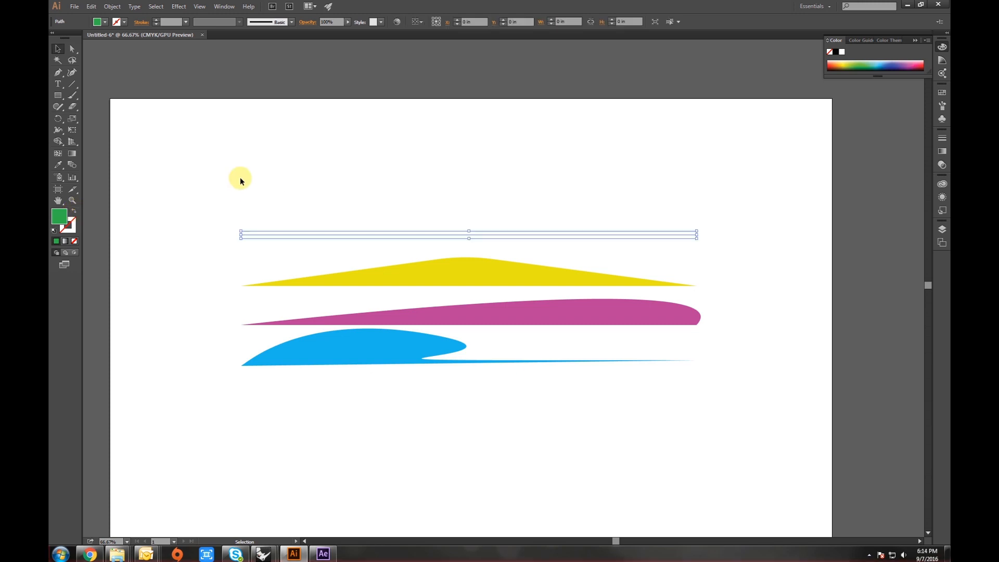
{"action": "left_click", "coordinate": [79, 211]}
{"action": "left_click", "coordinate": [214, 274]}
Give all four paths a black stroke with a weight of 7 pt
{"action": "scroll", "coordinate": [223, 273], "scroll_direction": "up", "scroll_amount": 1}
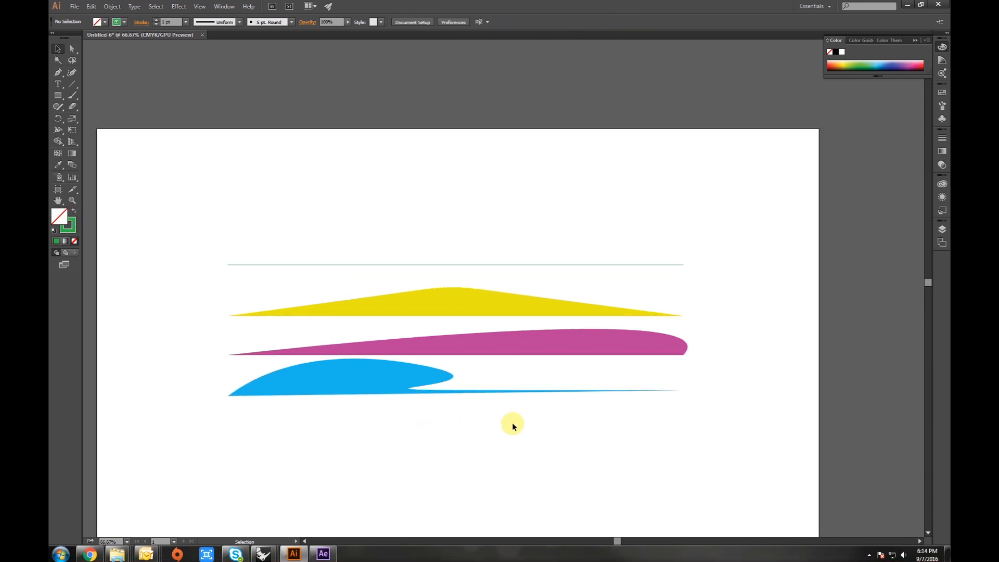
{"action": "left_click_drag", "start_coordinate": [514, 446], "coordinate": [438, 252]}
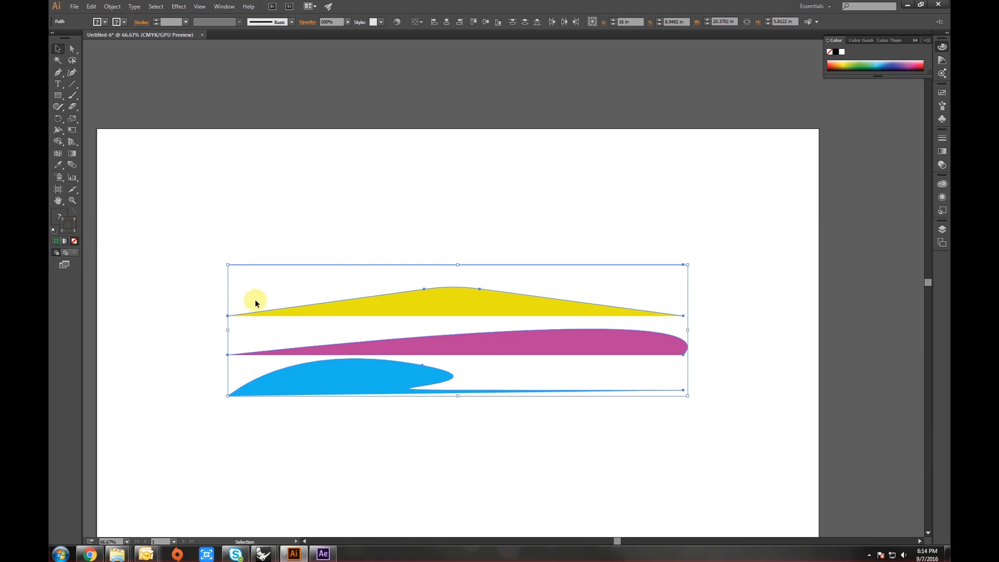
{"action": "left_click", "coordinate": [69, 226]}
{"action": "left_click", "coordinate": [836, 52]}
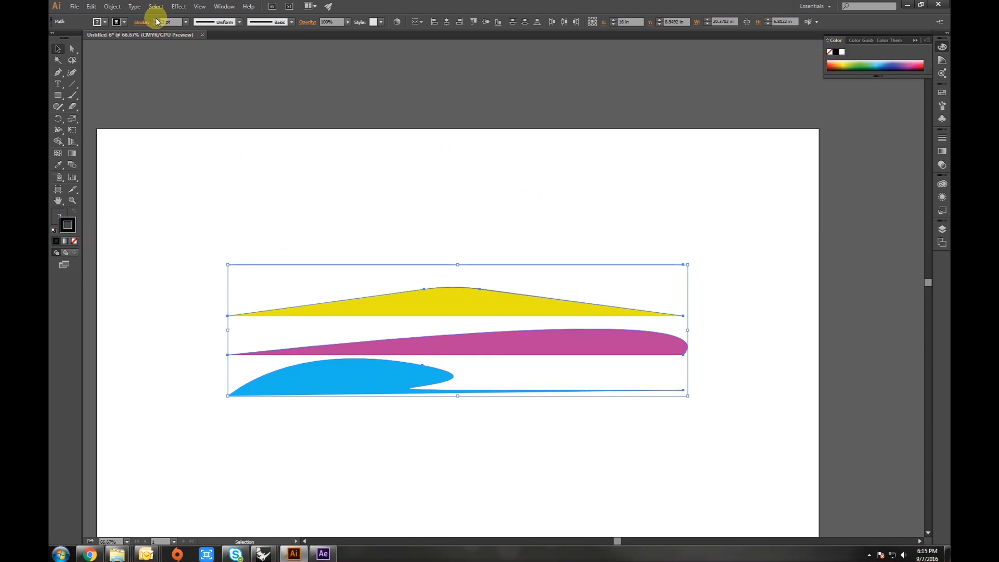
{"action": "left_click", "coordinate": [156, 20]}
{"action": "left_click", "coordinate": [156, 20]}
{"action": "left_click", "coordinate": [156, 20]}
{"action": "left_click", "coordinate": [156, 20]}
{"action": "left_click", "coordinate": [156, 20]}
{"action": "left_click", "coordinate": [156, 20]}
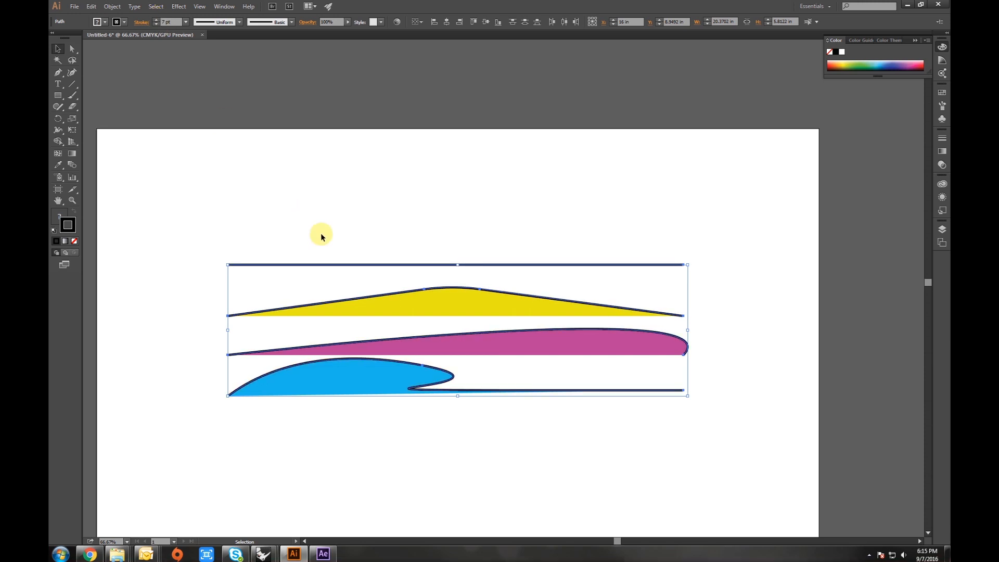
{"action": "left_click", "coordinate": [408, 230]}
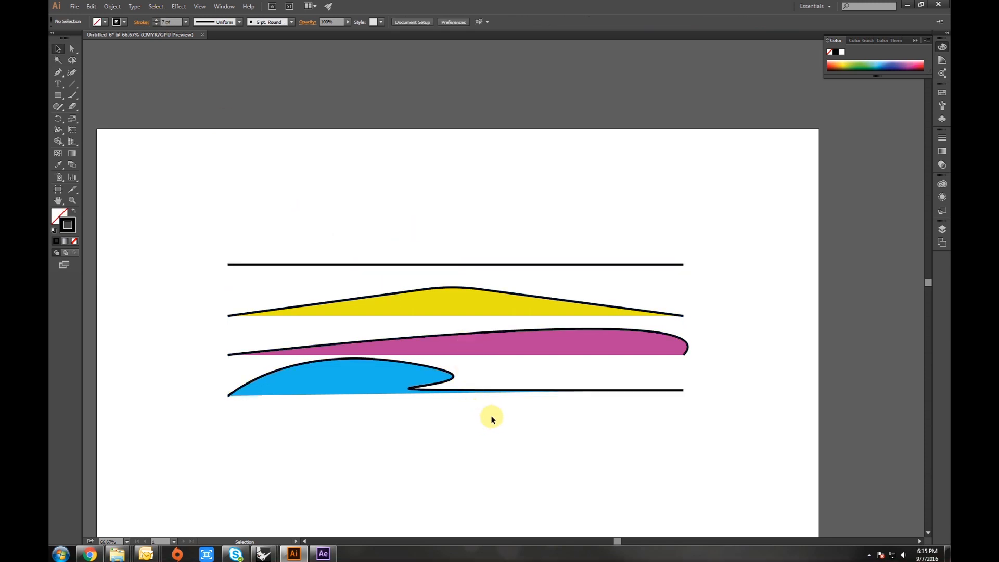
Lower the opacity of the blue shape and the magenta shape so both look semi-transparent
{"action": "left_click", "coordinate": [466, 390]}
{"action": "key", "text": "ctrl+plus"}
{"action": "left_click_drag", "start_coordinate": [489, 370], "coordinate": [502, 411]}
{"action": "left_click", "coordinate": [940, 166]}
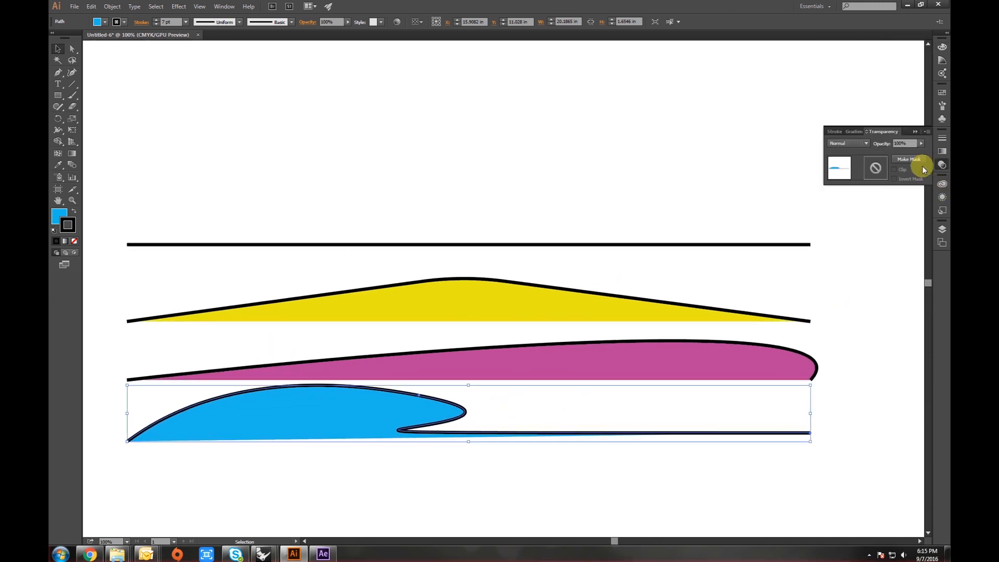
{"action": "left_click_drag", "start_coordinate": [898, 152], "coordinate": [894, 152]}
{"action": "left_click", "coordinate": [735, 351]}
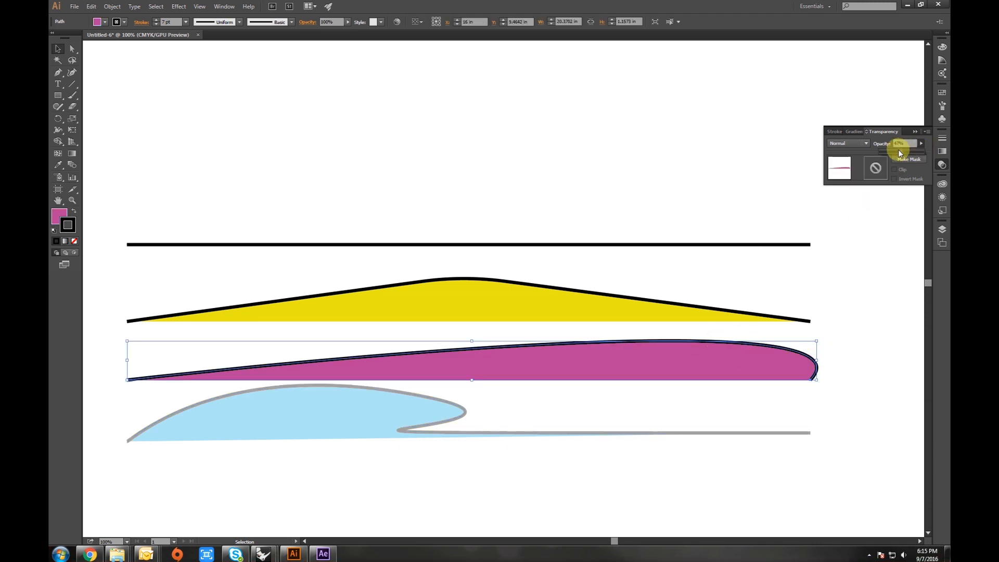
{"action": "left_click_drag", "start_coordinate": [900, 148], "coordinate": [898, 149]}
Set the yellow shape's opacity to 76% and deselect it
{"action": "left_click", "coordinate": [648, 290]}
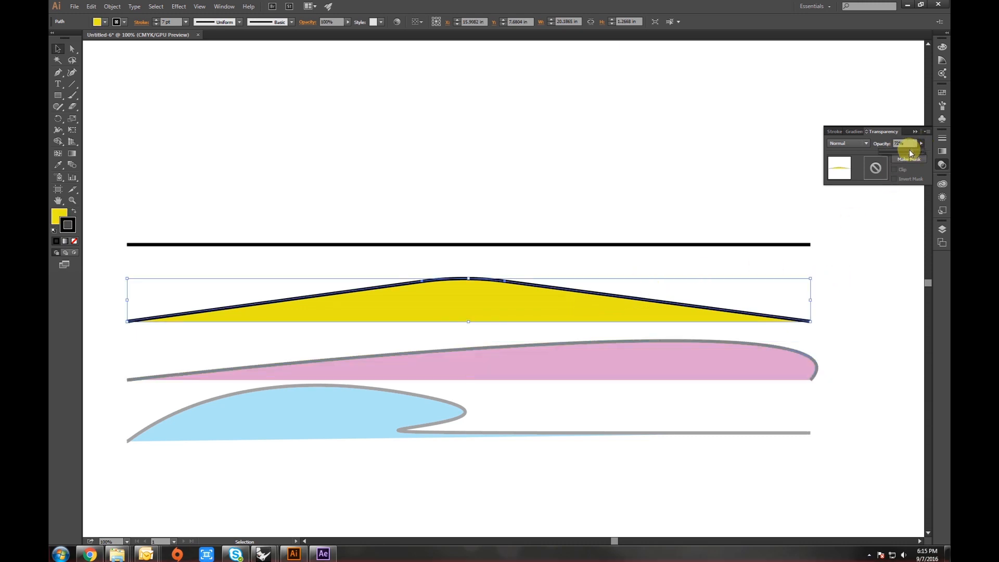
{"action": "left_click_drag", "start_coordinate": [910, 149], "coordinate": [910, 149]}
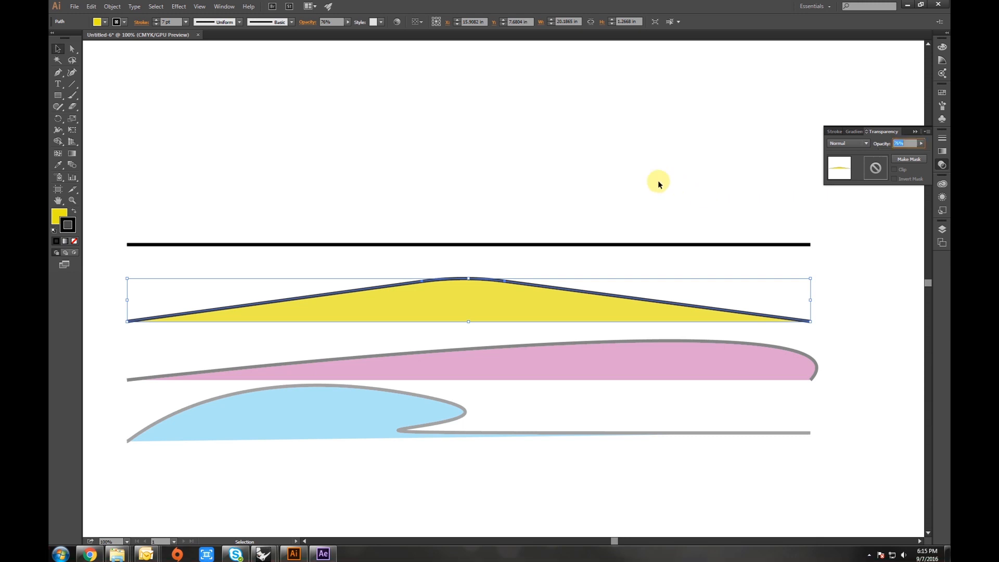
{"action": "left_click", "coordinate": [593, 193]}
{"action": "left_click_drag", "start_coordinate": [584, 196], "coordinate": [630, 198]}
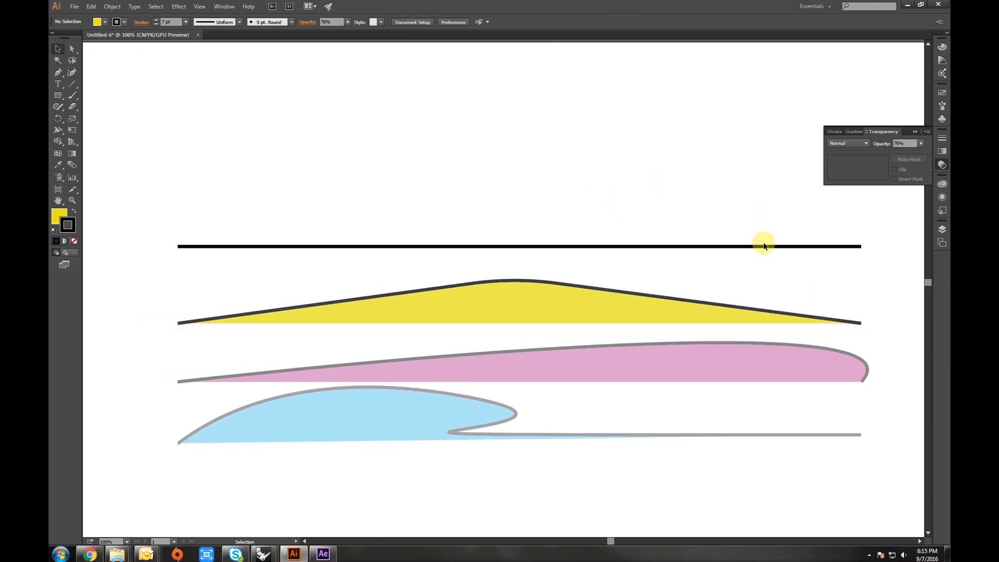
Move the magenta and blue shapes up and the straight line down so that the neighbouring paths overlap, and deselect
{"action": "left_click", "coordinate": [547, 359]}
{"action": "left_click_drag", "start_coordinate": [546, 359], "coordinate": [547, 320]}
{"action": "left_click", "coordinate": [460, 419]}
{"action": "left_click", "coordinate": [452, 358]}
{"action": "left_click", "coordinate": [438, 414]}
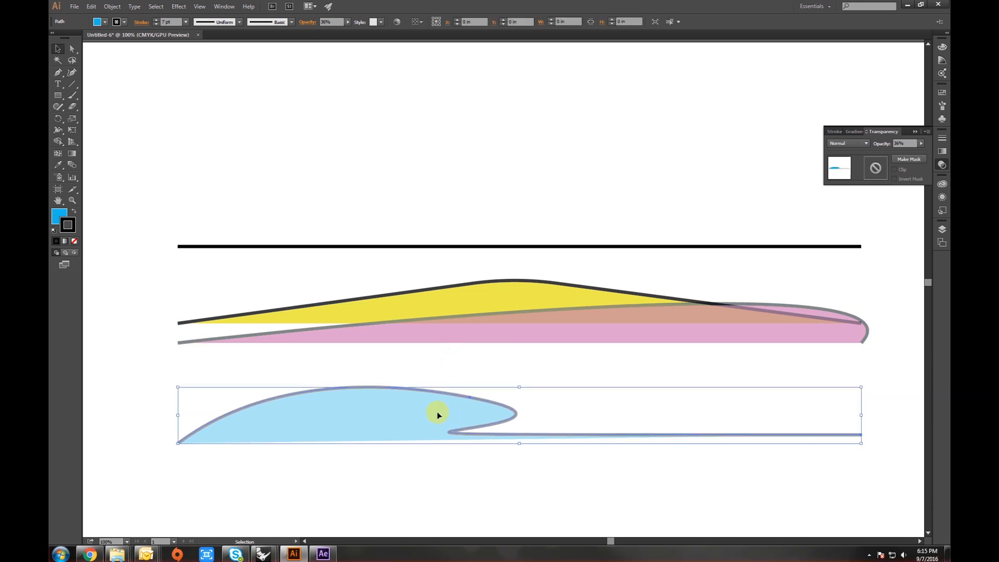
{"action": "left_click_drag", "start_coordinate": [436, 415], "coordinate": [437, 357]}
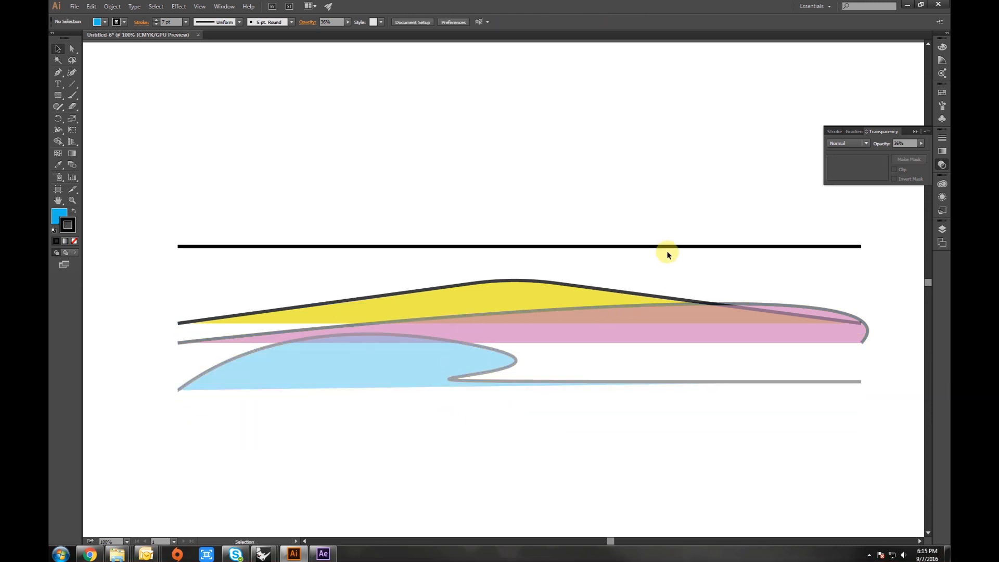
{"action": "left_click", "coordinate": [605, 248]}
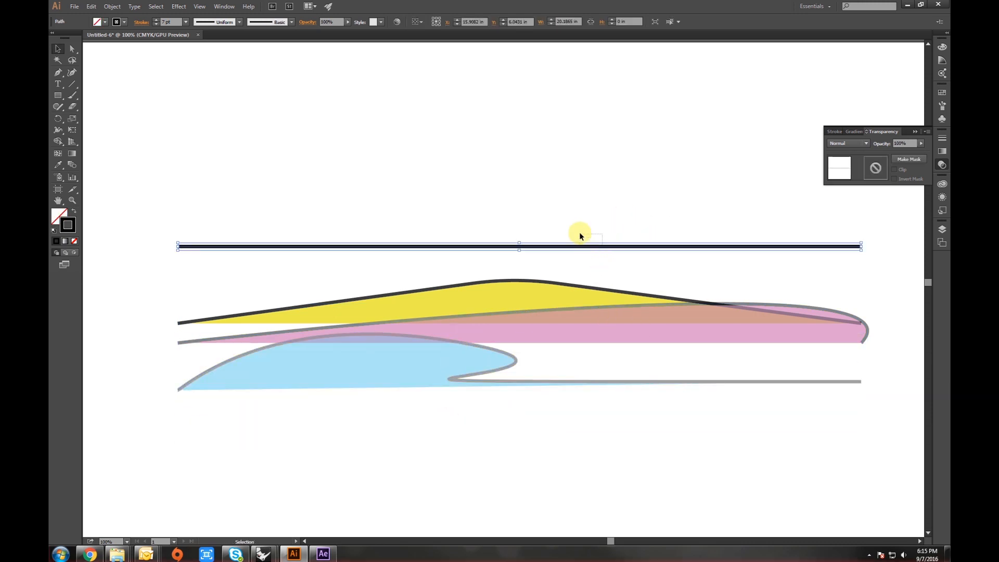
{"action": "left_click_drag", "start_coordinate": [589, 248], "coordinate": [591, 283]}
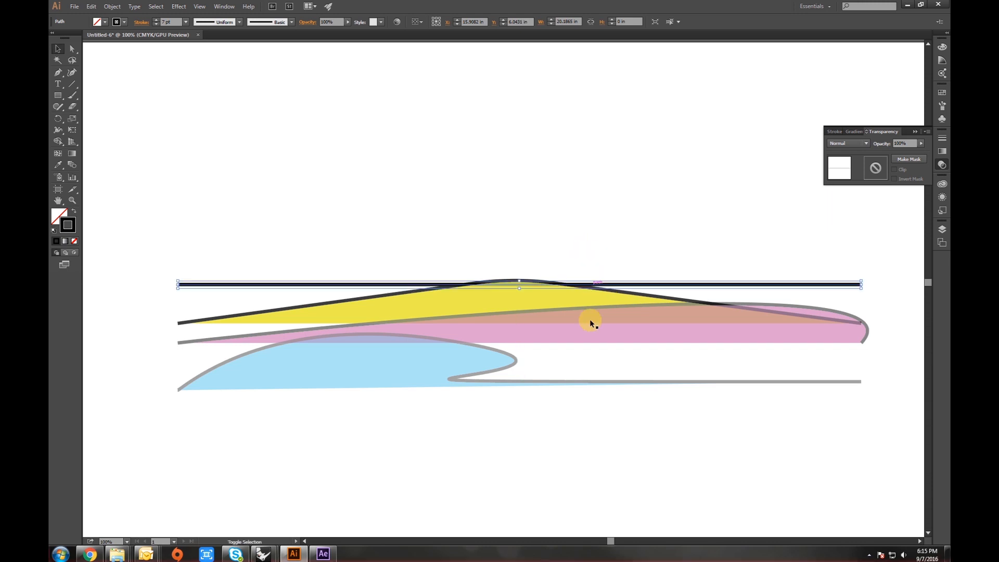
{"action": "left_click", "coordinate": [596, 424]}
{"action": "left_click_drag", "start_coordinate": [595, 424], "coordinate": [567, 443]}
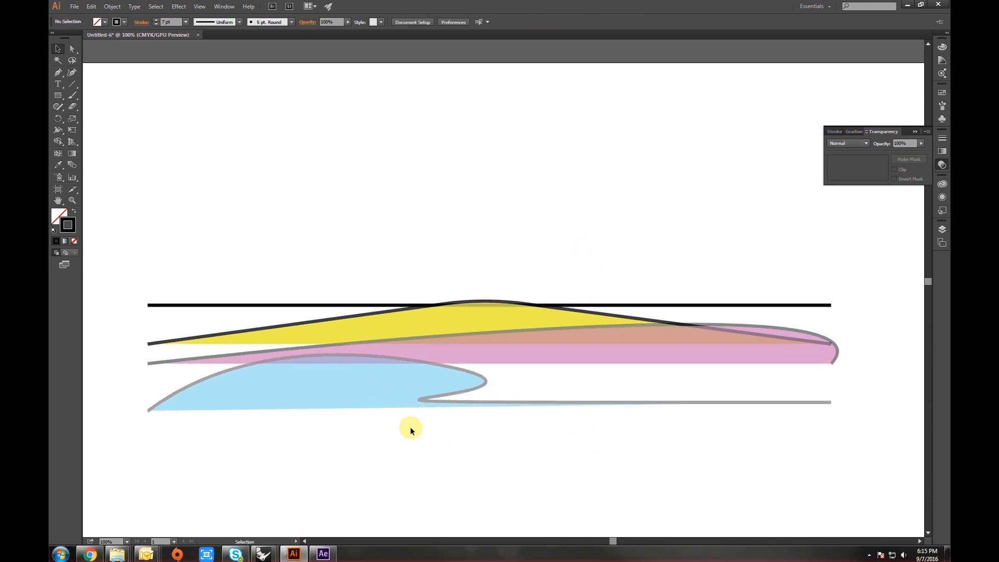
Set the blending mode of the blue and magenta shapes to Soft Light and deselect them
{"action": "left_click", "coordinate": [398, 392]}
{"action": "left_click", "coordinate": [583, 347], "text": "shift"}
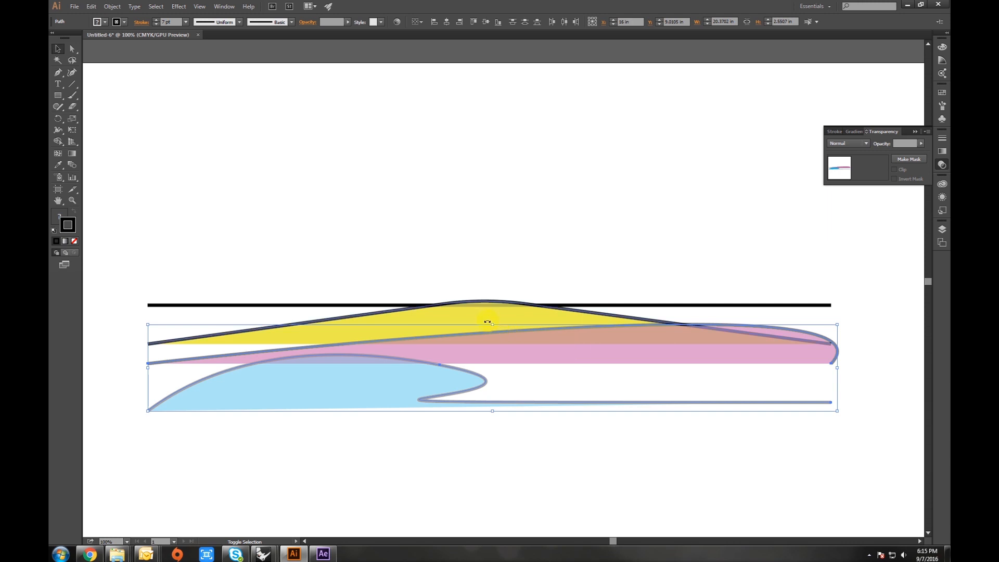
{"action": "left_click", "coordinate": [853, 142]}
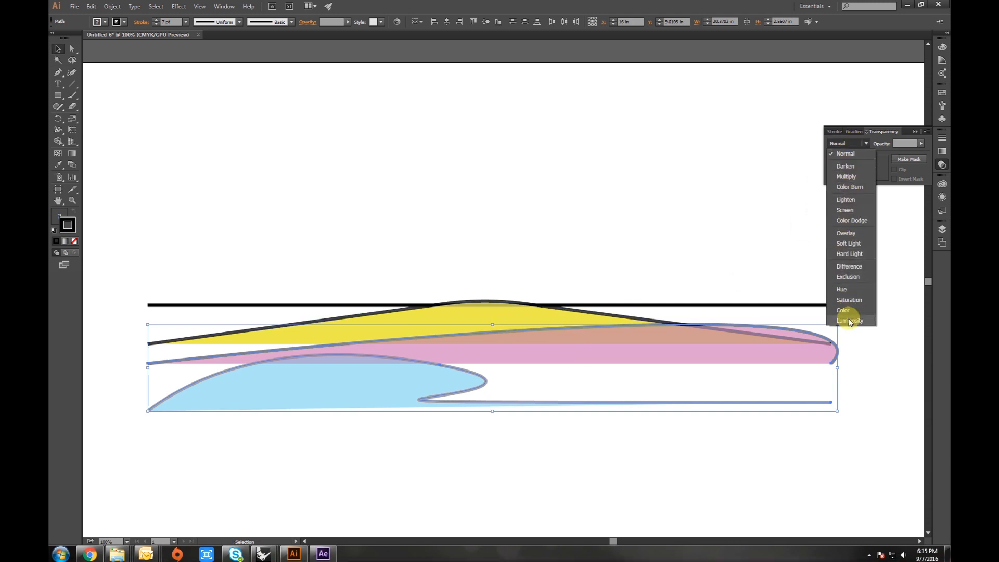
{"action": "left_click", "coordinate": [846, 244]}
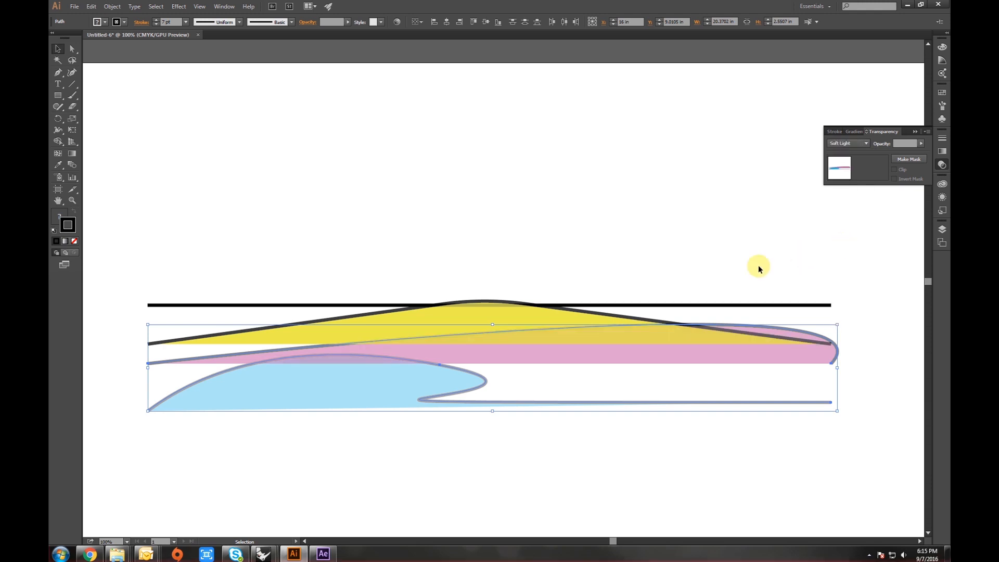
{"action": "left_click", "coordinate": [668, 211]}
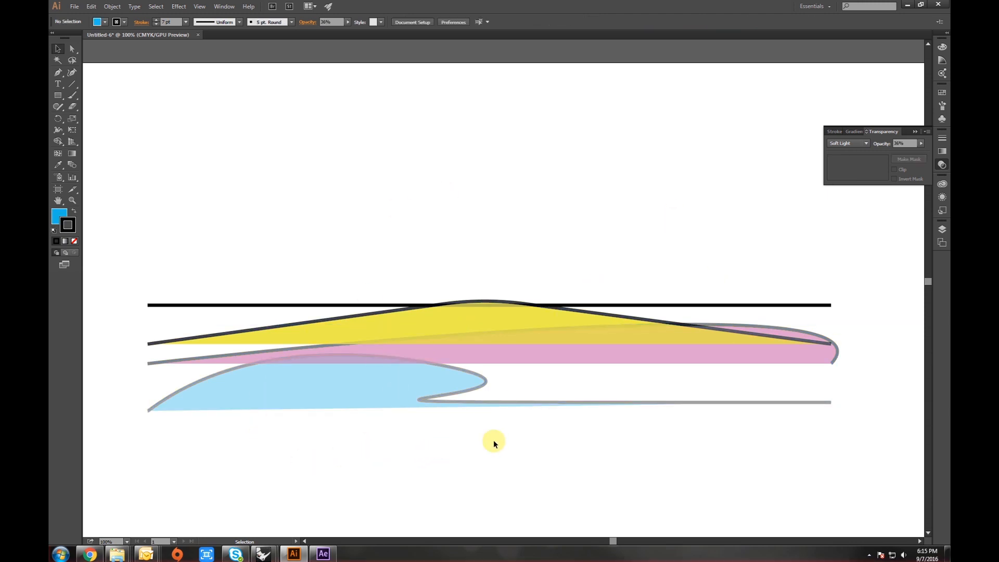
Raise the opacity of all four paths to 100% and deselect them
{"action": "left_click_drag", "start_coordinate": [557, 446], "coordinate": [429, 234]}
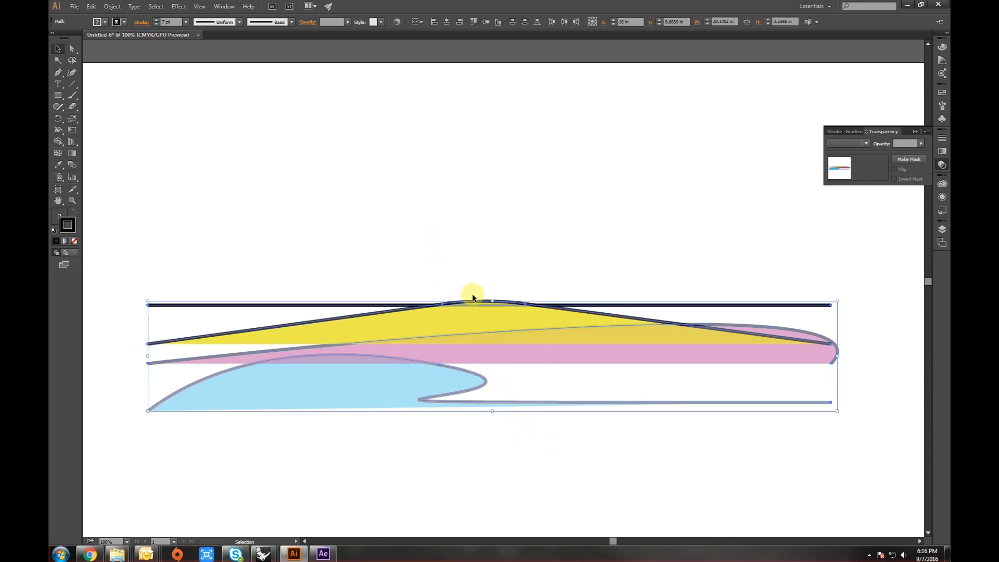
{"action": "left_click", "coordinate": [920, 144]}
{"action": "left_click_drag", "start_coordinate": [897, 152], "coordinate": [926, 151]}
{"action": "left_click", "coordinate": [572, 448]}
{"action": "left_click", "coordinate": [429, 428]}
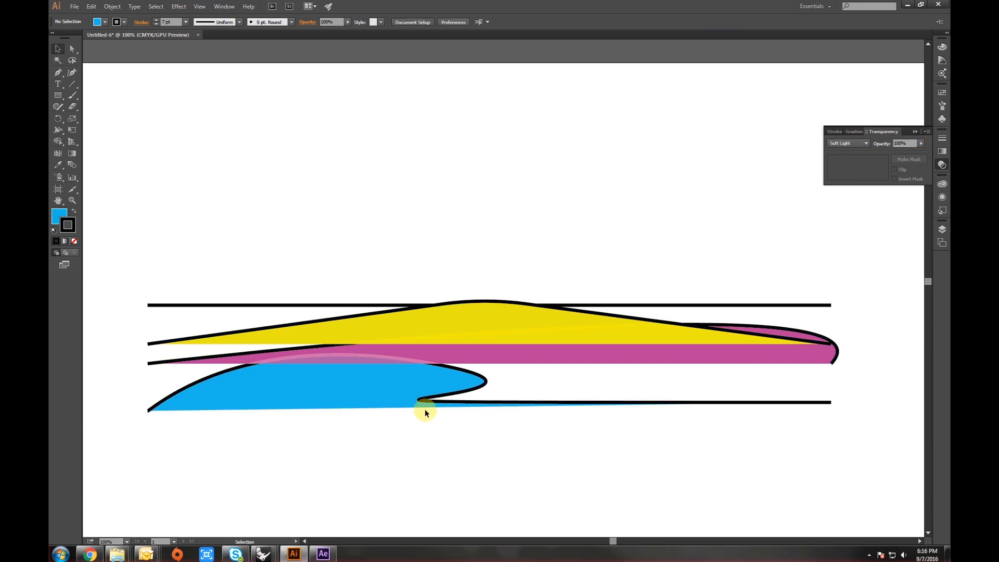
Move the blue and magenta shapes down and the straight line up so that the four paths no longer overlap
{"action": "left_click_drag", "start_coordinate": [418, 405], "coordinate": [416, 464]}
{"action": "left_click_drag", "start_coordinate": [461, 352], "coordinate": [458, 387]}
{"action": "left_click_drag", "start_coordinate": [357, 304], "coordinate": [358, 268]}
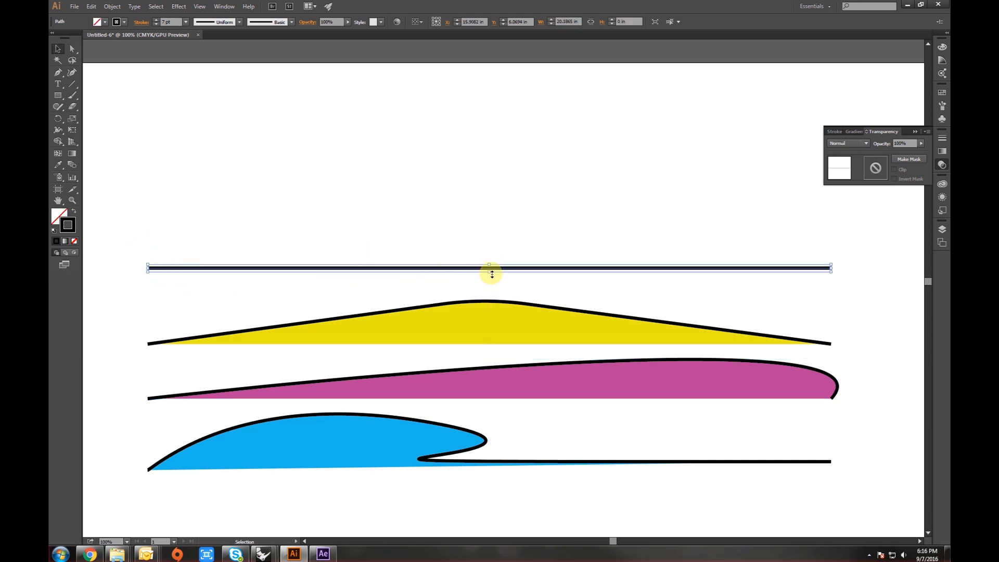
{"action": "left_click_drag", "start_coordinate": [756, 299], "coordinate": [673, 238]}
Apply the lens-shaped width profile that tapers at both ends to the straight line's stroke, deselect it and inspect its tip
{"action": "left_click", "coordinate": [941, 138]}
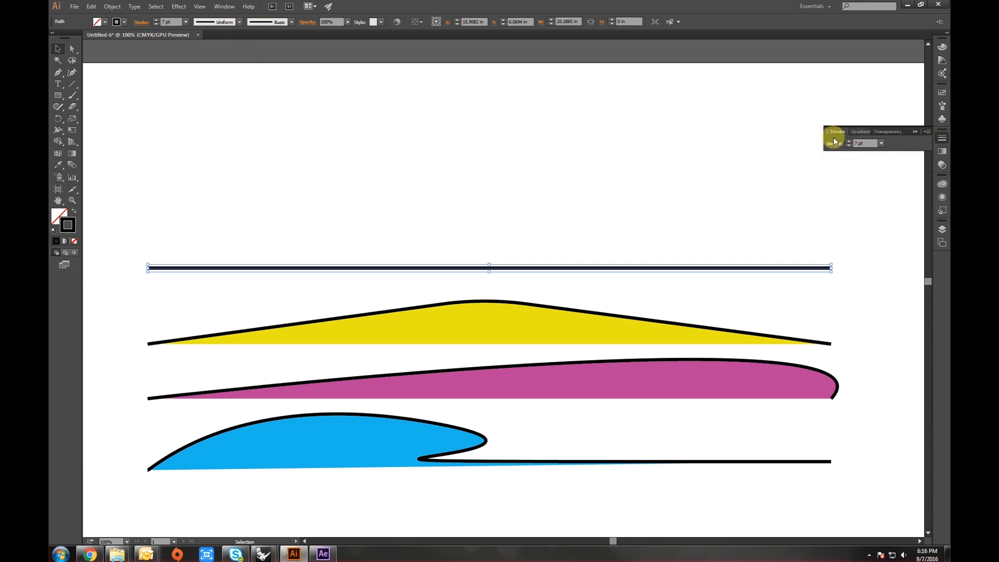
{"action": "left_click", "coordinate": [239, 23]}
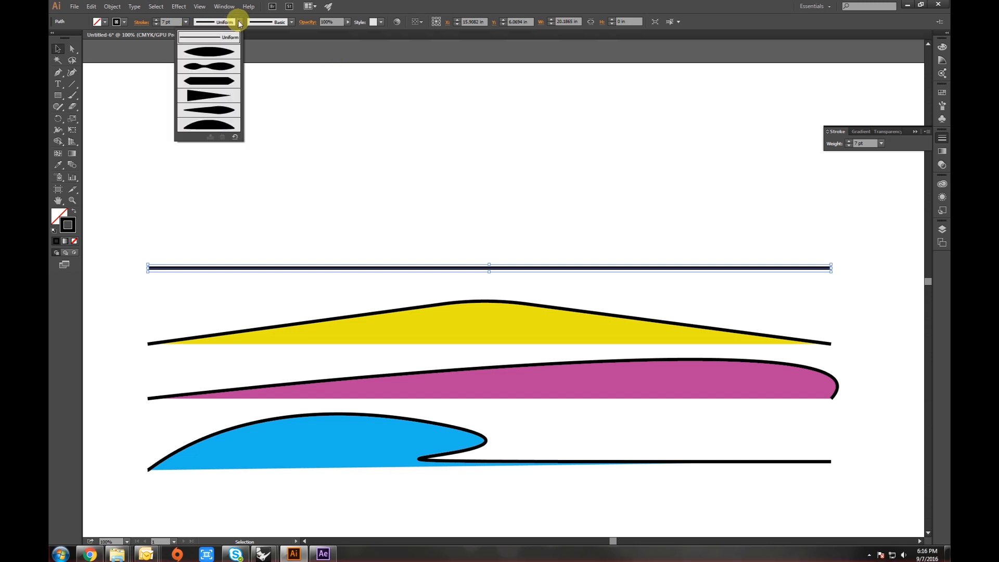
{"action": "left_click", "coordinate": [215, 52]}
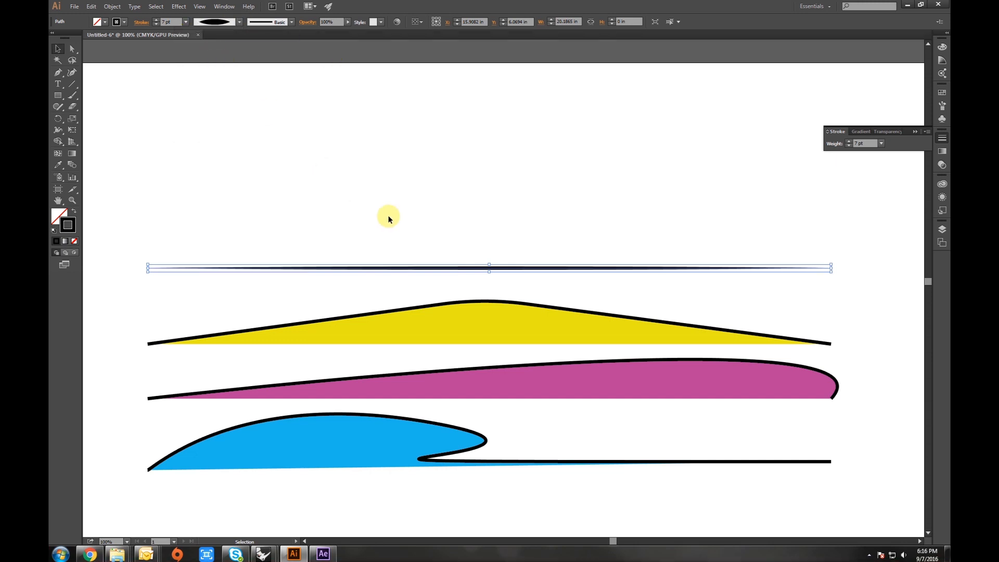
{"action": "left_click", "coordinate": [500, 256]}
{"action": "scroll", "coordinate": [151, 270], "scroll_direction": "up", "scroll_amount": 3}
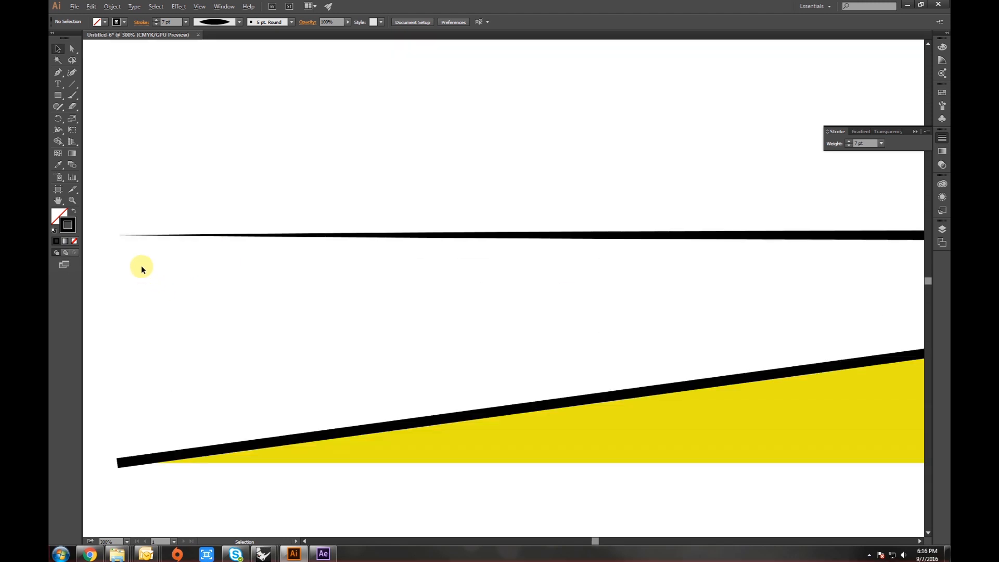
{"action": "scroll", "coordinate": [364, 232], "scroll_direction": "down", "scroll_amount": 2}
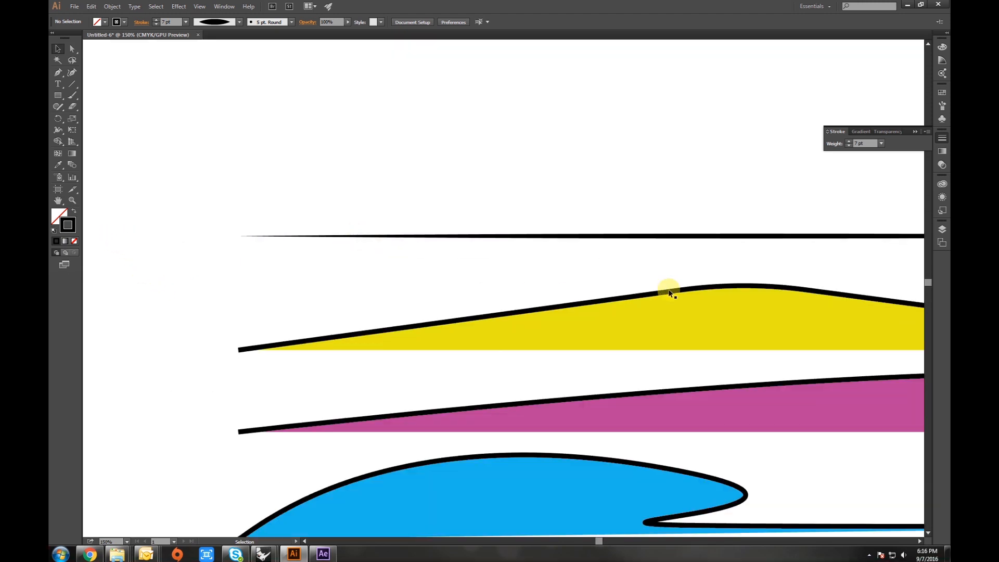
Give the yellow shape's stroke the triangular width profile that narrows from start to end, deselect it and inspect the taper
{"action": "left_click_drag", "start_coordinate": [668, 286], "coordinate": [561, 261]}
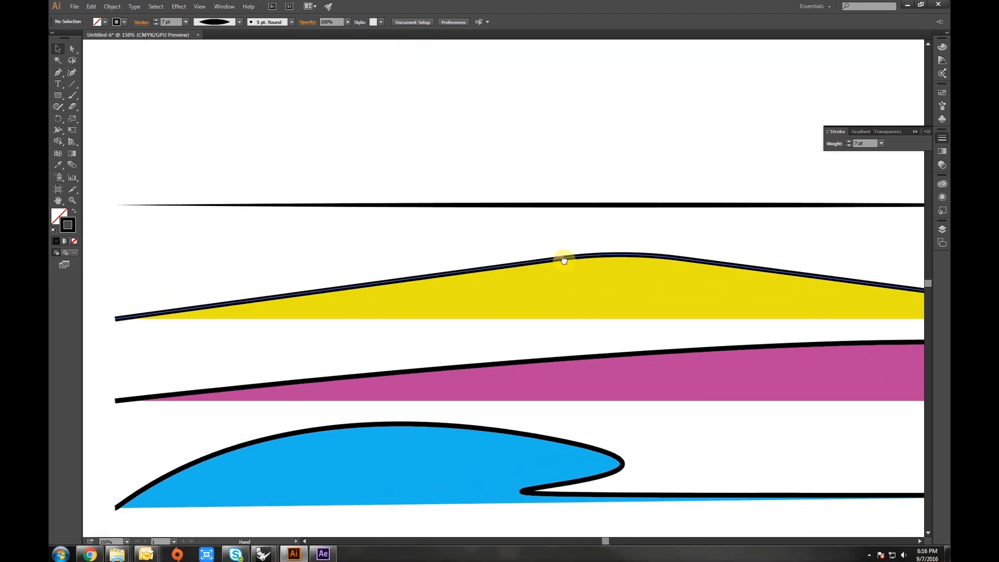
{"action": "left_click", "coordinate": [551, 281]}
{"action": "left_click", "coordinate": [237, 22]}
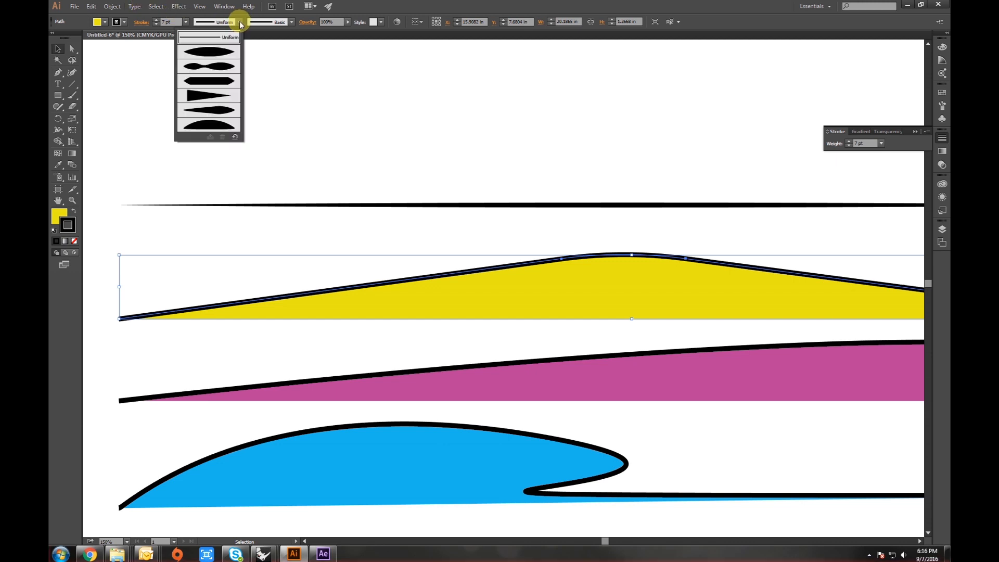
{"action": "left_click", "coordinate": [215, 98]}
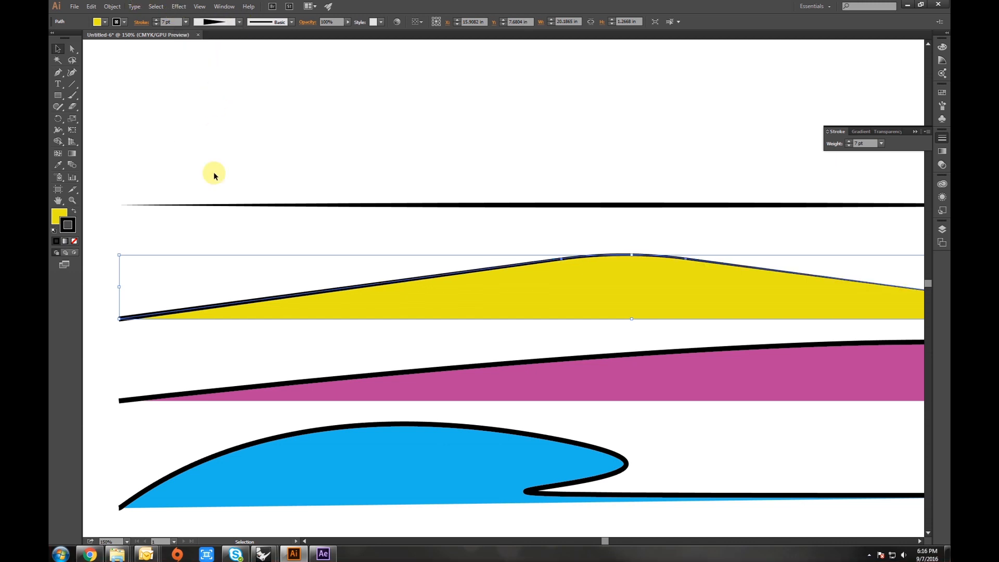
{"action": "left_click", "coordinate": [223, 278]}
{"action": "left_click_drag", "start_coordinate": [548, 308], "coordinate": [239, 264]}
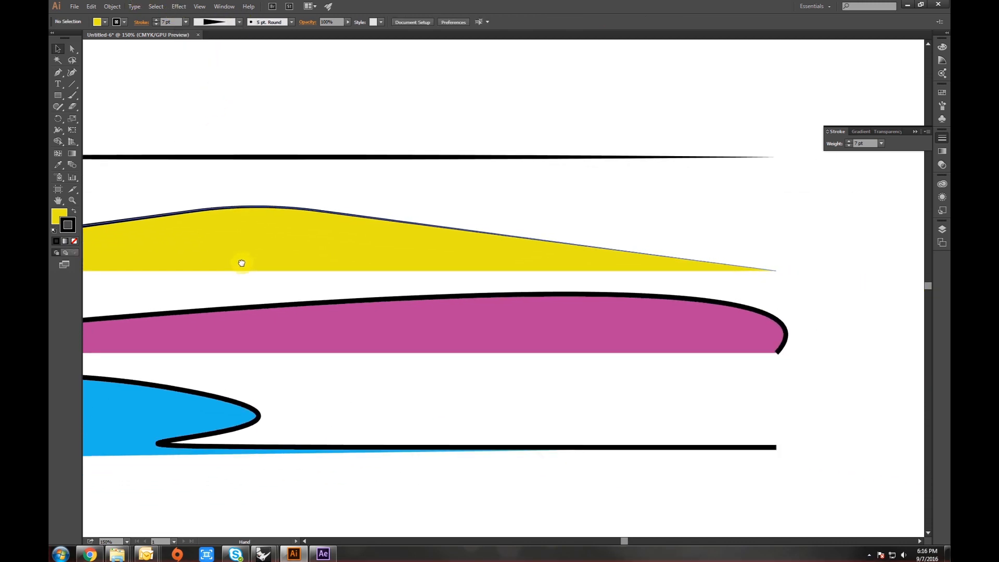
{"action": "left_click_drag", "start_coordinate": [435, 258], "coordinate": [664, 269]}
Apply the half-lens width profile with a flat underside to the magenta shape's stroke and deselect it
{"action": "left_click", "coordinate": [498, 323]}
{"action": "key", "text": "ctrl+minus"}
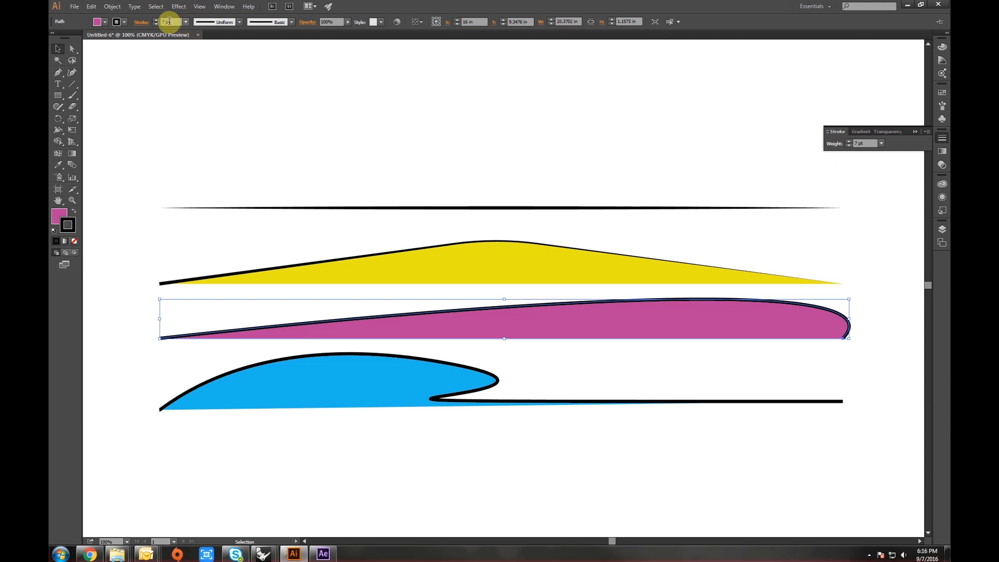
{"action": "left_click", "coordinate": [242, 24]}
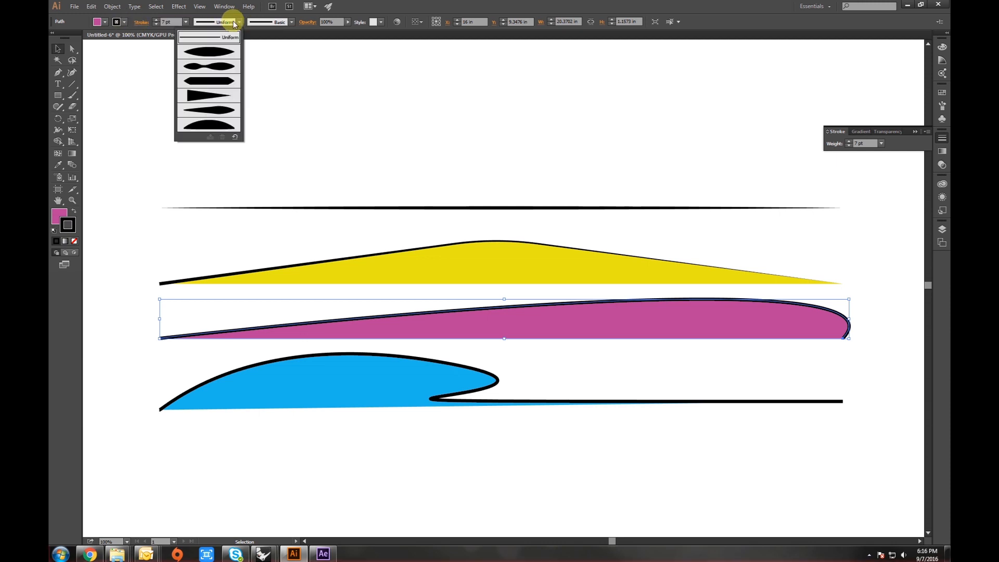
{"action": "left_click", "coordinate": [216, 125]}
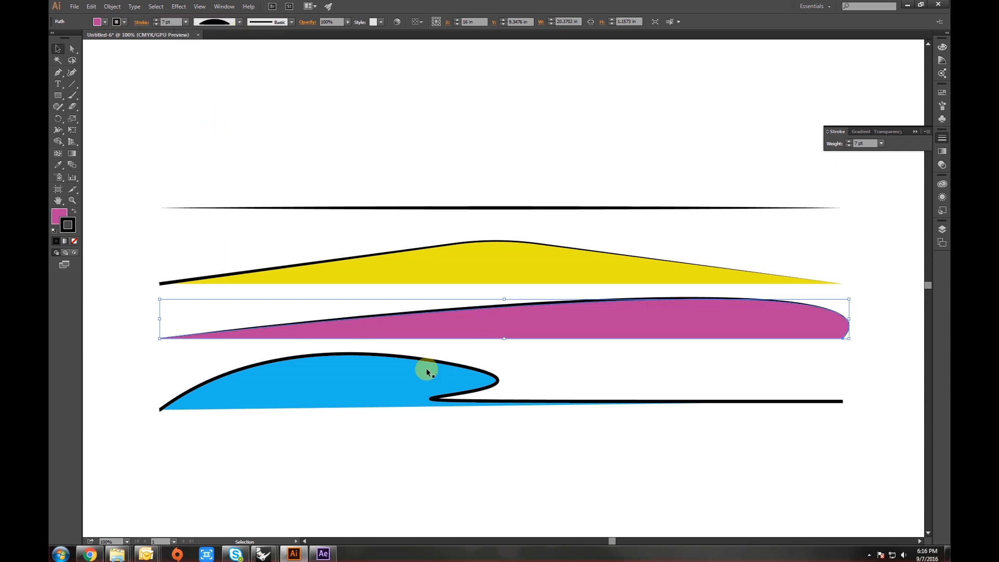
{"action": "left_click", "coordinate": [566, 360]}
Add the round Arrow 21 arrowhead to the start point of the blue shape's path
{"action": "left_click", "coordinate": [448, 390]}
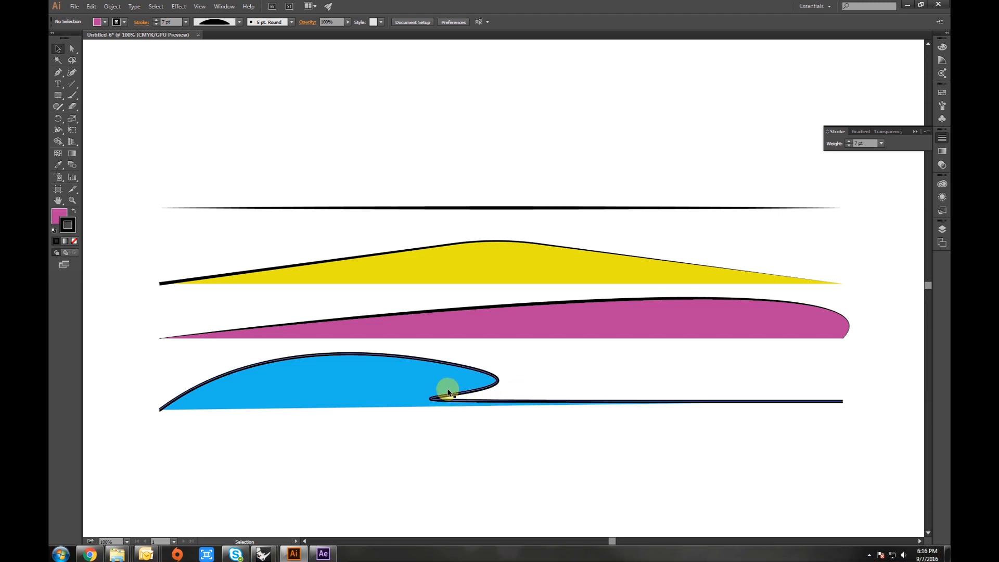
{"action": "left_click", "coordinate": [441, 386]}
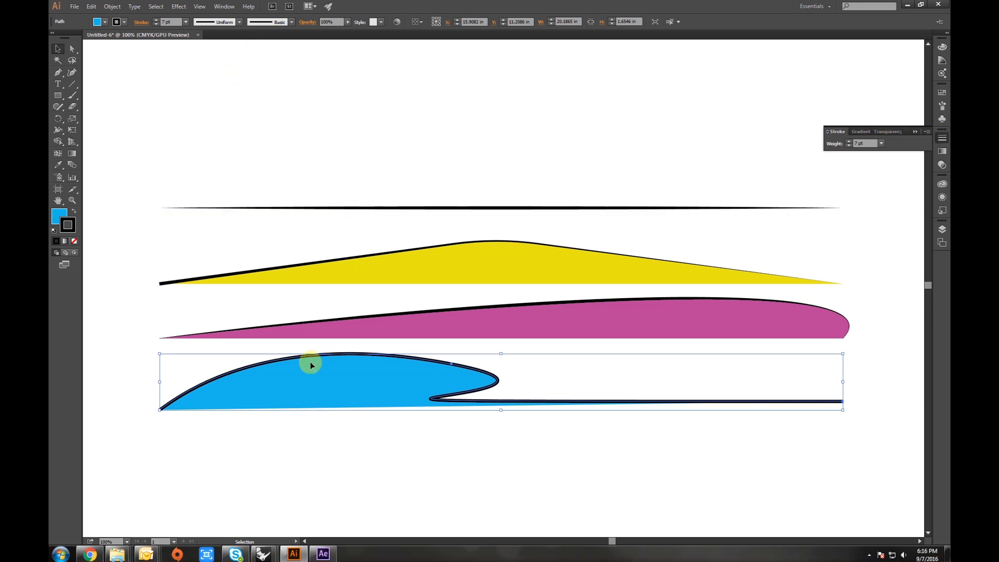
{"action": "left_click", "coordinate": [140, 24]}
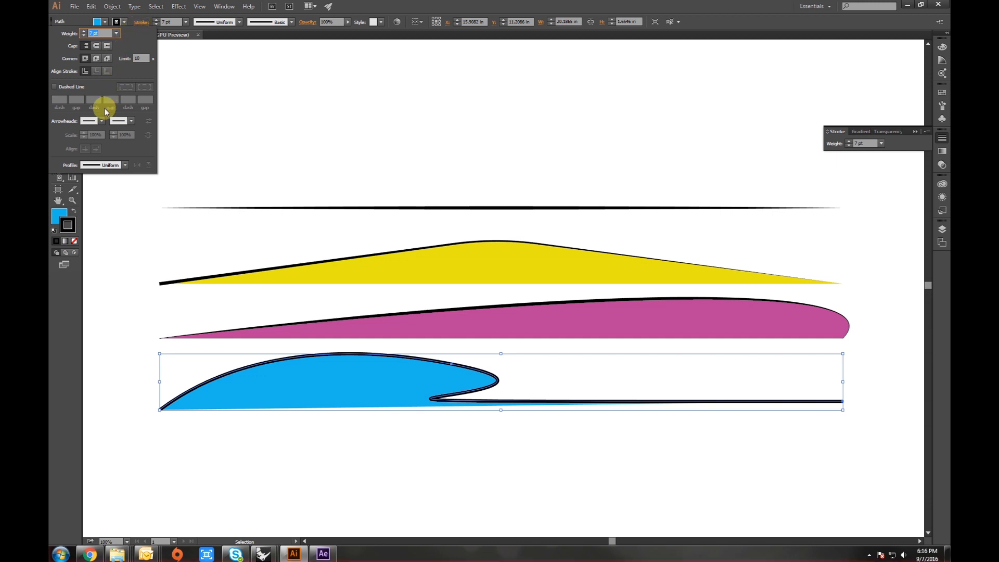
{"action": "left_click", "coordinate": [102, 122]}
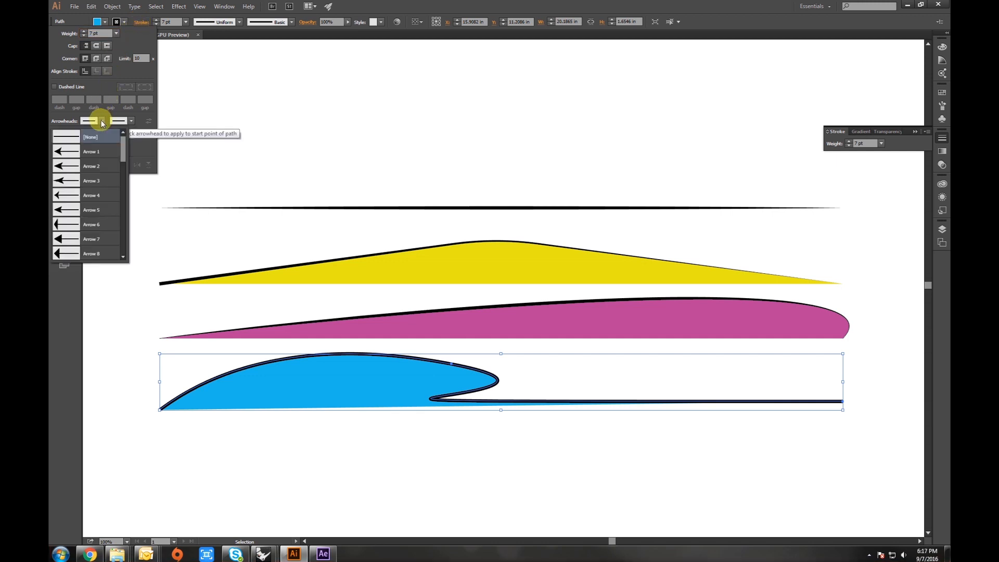
{"action": "scroll", "coordinate": [100, 178], "scroll_direction": "down", "scroll_amount": 3}
{"action": "scroll", "coordinate": [102, 176], "scroll_direction": "down", "scroll_amount": 5}
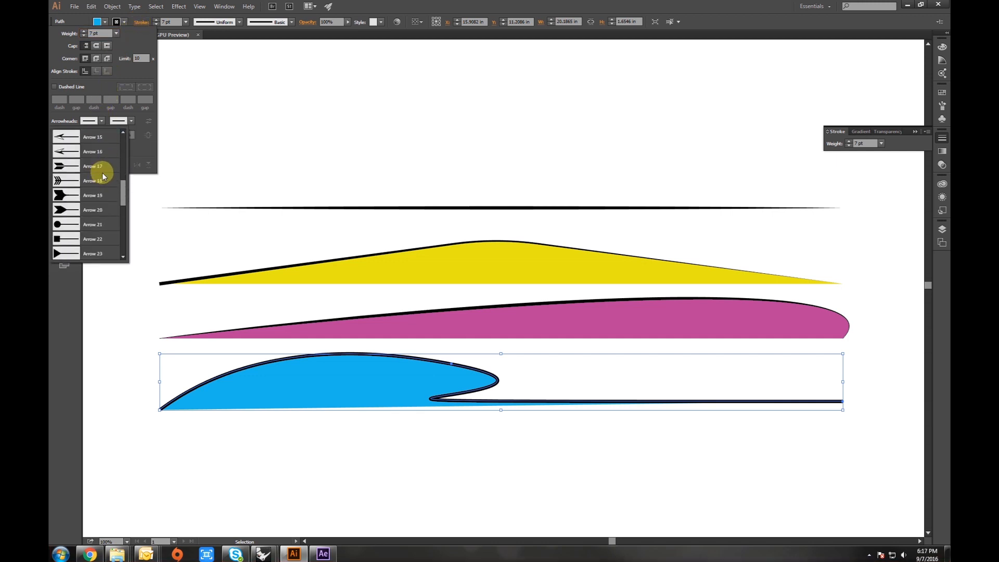
{"action": "scroll", "coordinate": [103, 178], "scroll_direction": "up", "scroll_amount": 2}
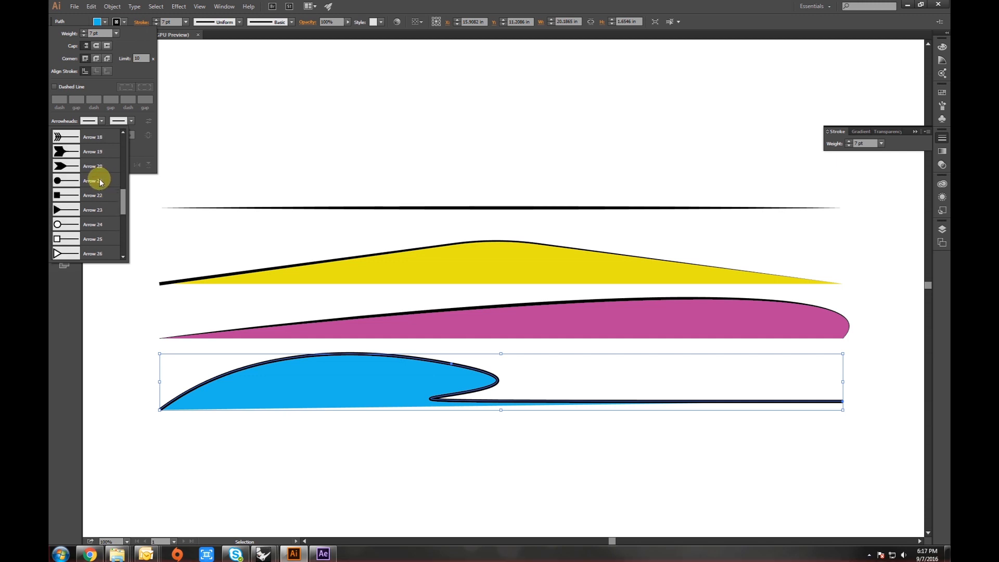
{"action": "left_click", "coordinate": [100, 181]}
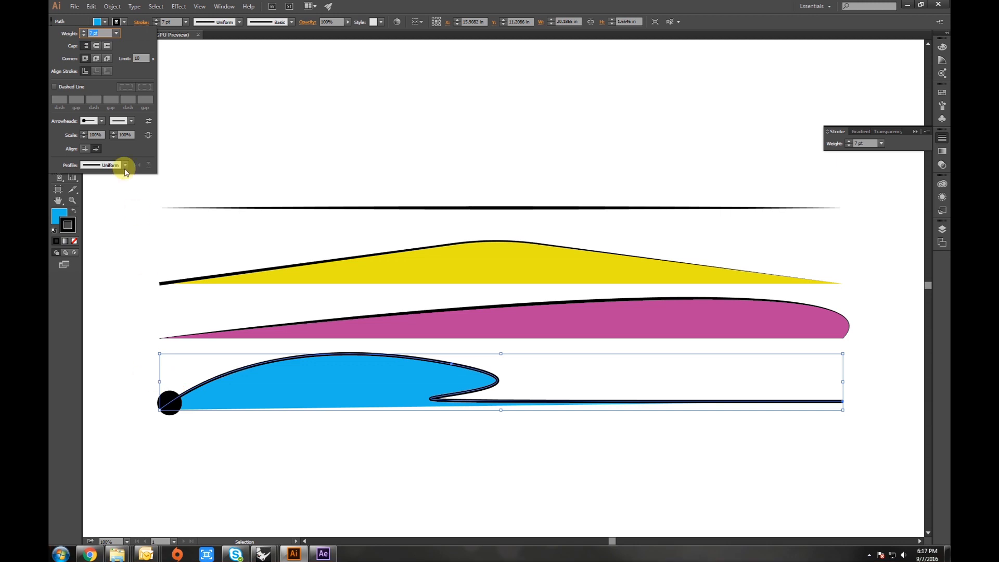
Add a solid triangular arrowhead to the end of the blue shape's path and scale the start arrowhead to 50%
{"action": "left_click", "coordinate": [131, 121]}
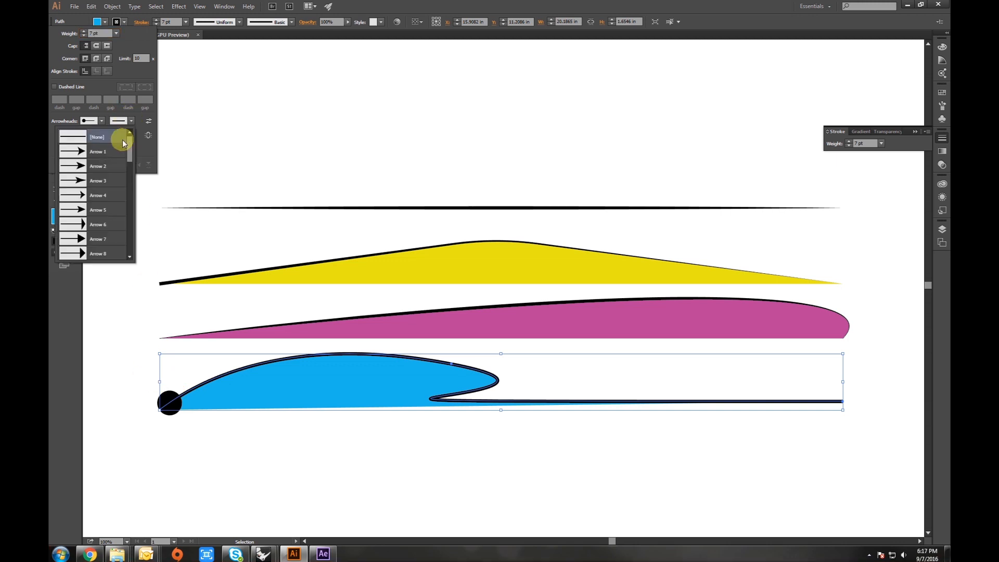
{"action": "left_click", "coordinate": [101, 228]}
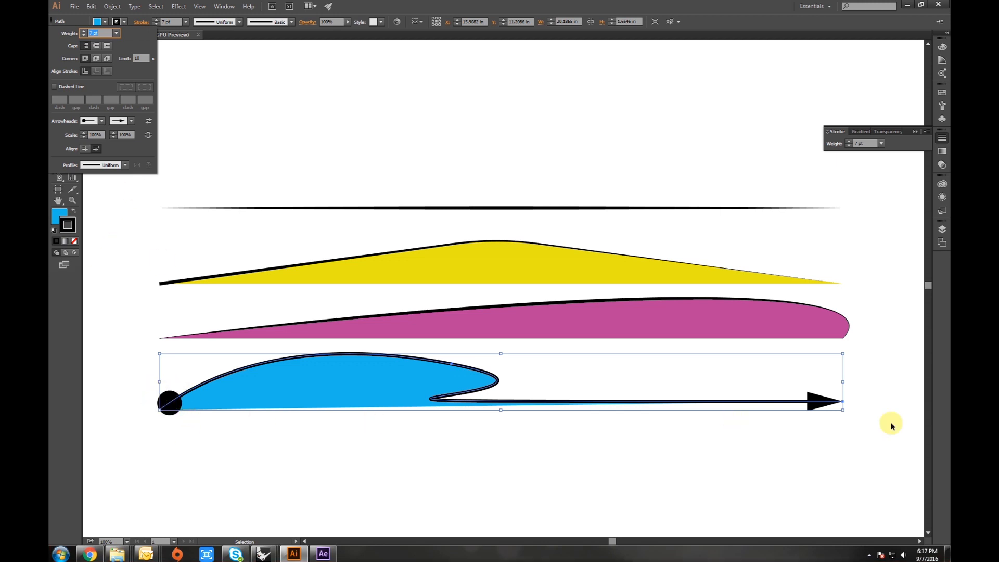
{"action": "left_click", "coordinate": [100, 134]}
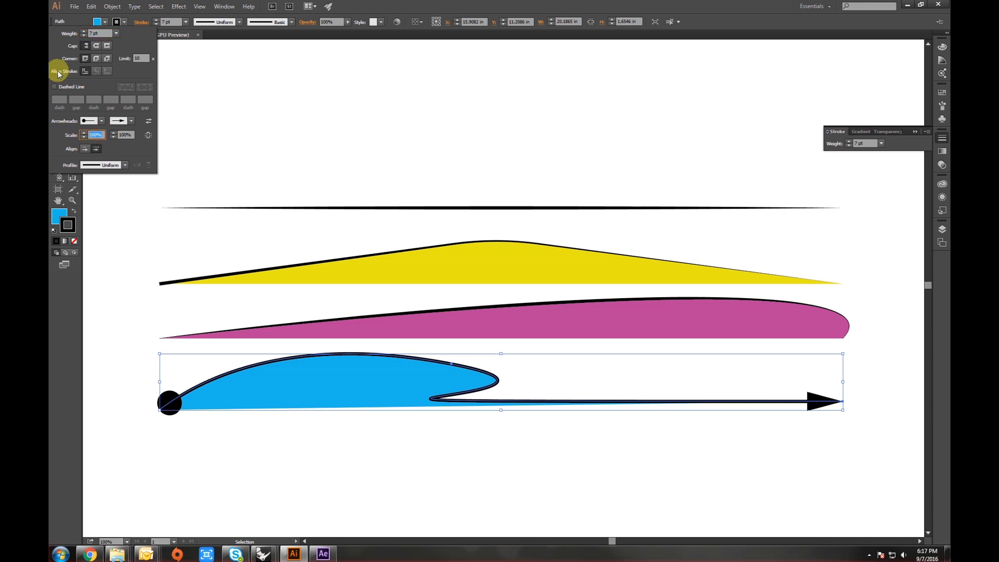
{"action": "type", "text": "50"}
{"action": "key", "text": "Return"}
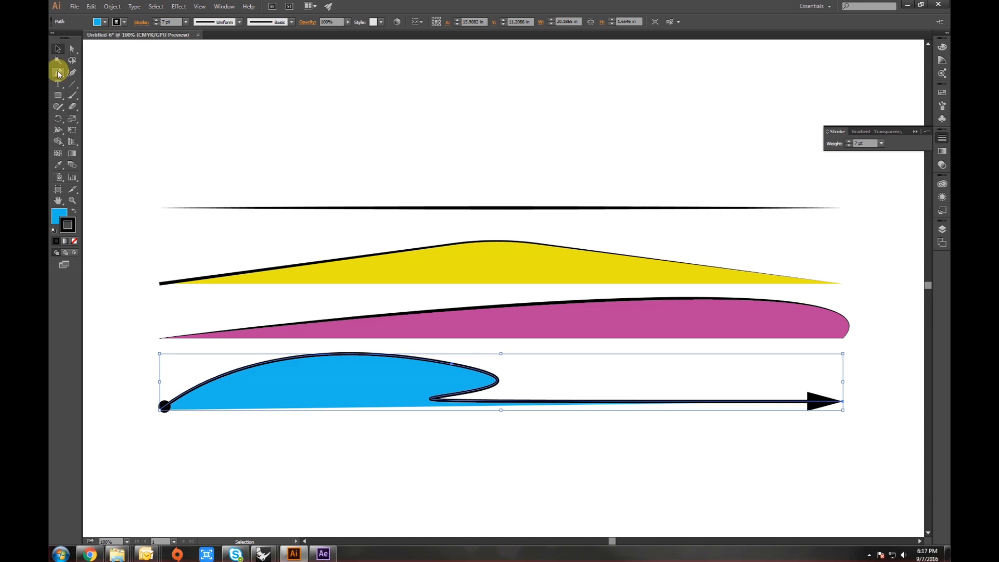
Scale the arrowhead at the end of the blue shape's path to 50% and deselect the shape
{"action": "left_click", "coordinate": [140, 23]}
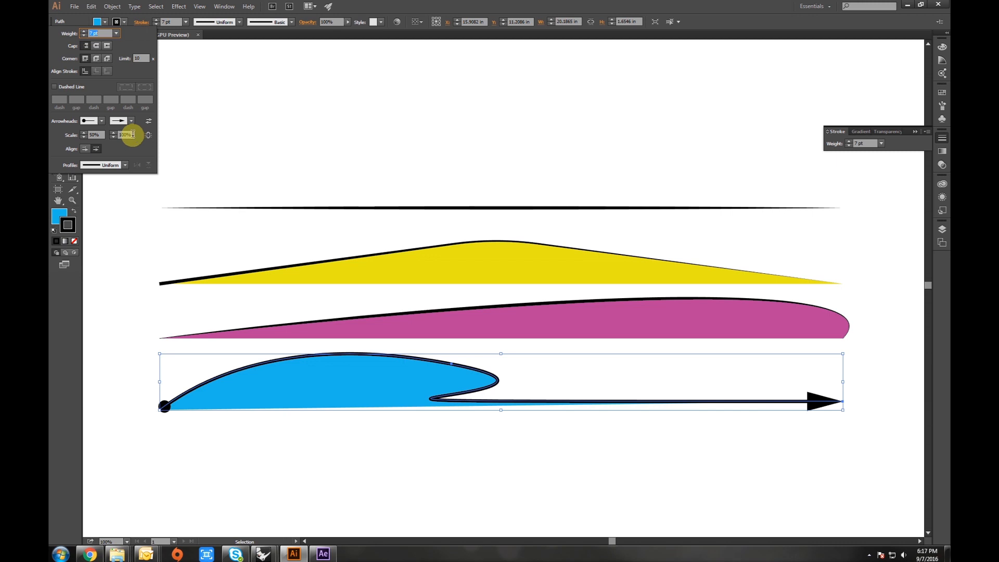
{"action": "left_click_drag", "start_coordinate": [132, 134], "coordinate": [105, 137]}
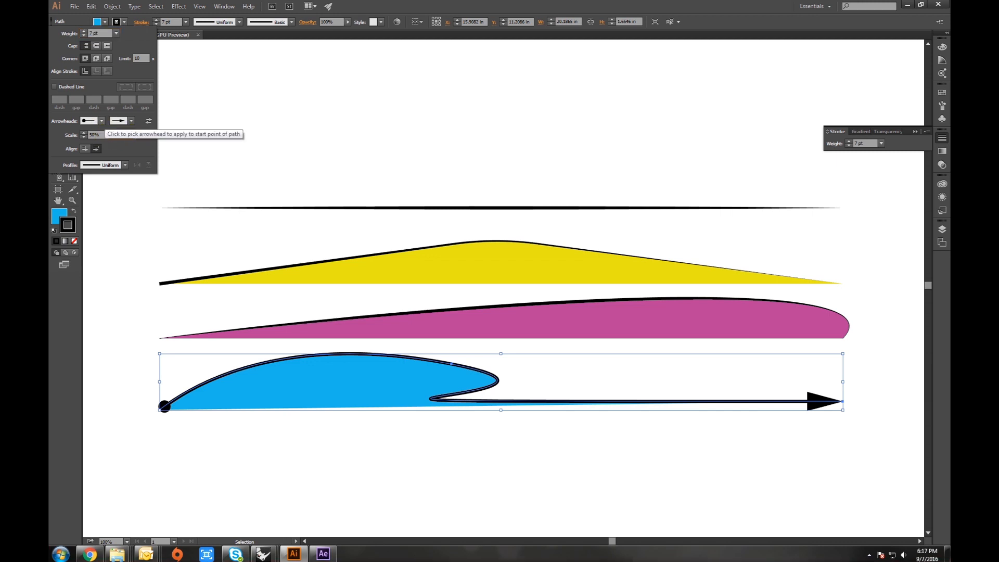
{"action": "type", "text": "50"}
{"action": "key", "text": "Return"}
{"action": "left_click", "coordinate": [289, 427]}
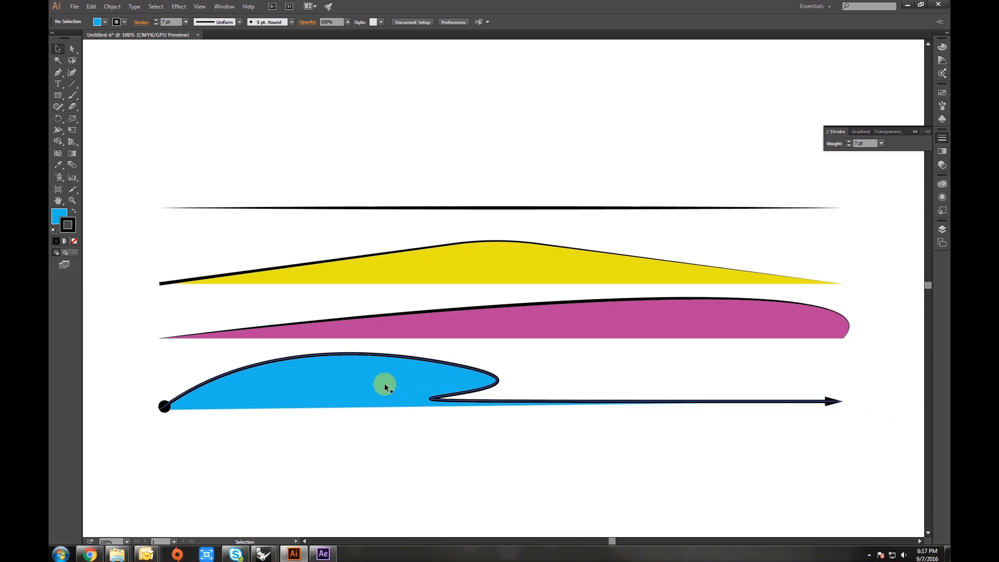
Select the blue shape and increase its stroke weight to 14 pt to test how the arrowheads scale
{"action": "left_click", "coordinate": [344, 387]}
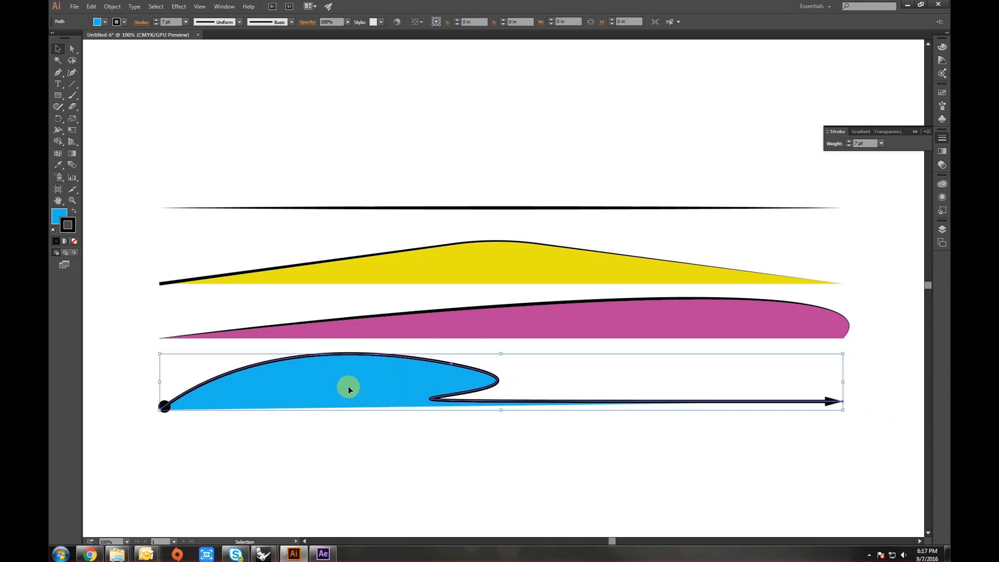
{"action": "left_click", "coordinate": [156, 20]}
{"action": "left_click", "coordinate": [156, 20]}
{"action": "left_click", "coordinate": [156, 20]}
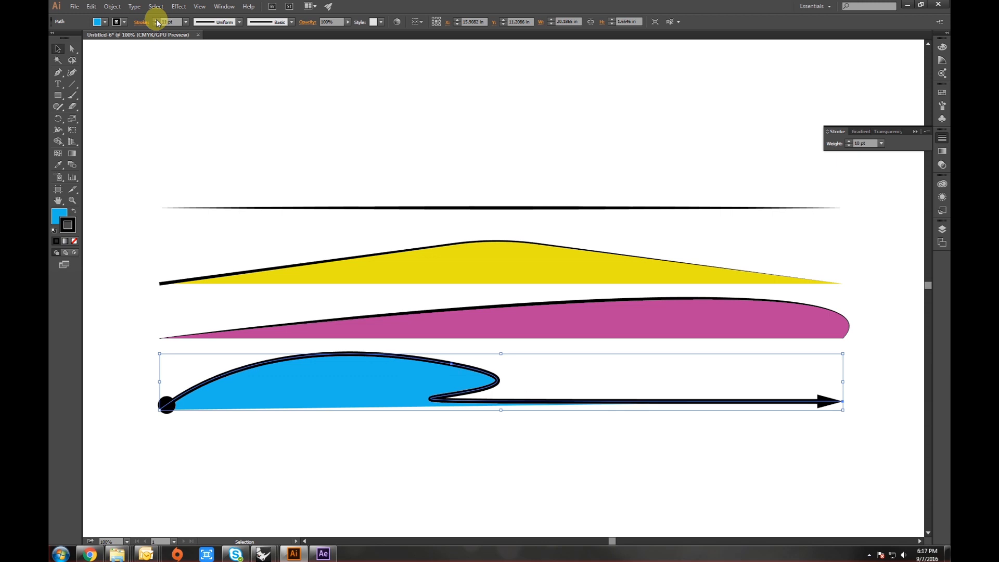
{"action": "left_click", "coordinate": [156, 20]}
{"action": "left_click", "coordinate": [156, 21]}
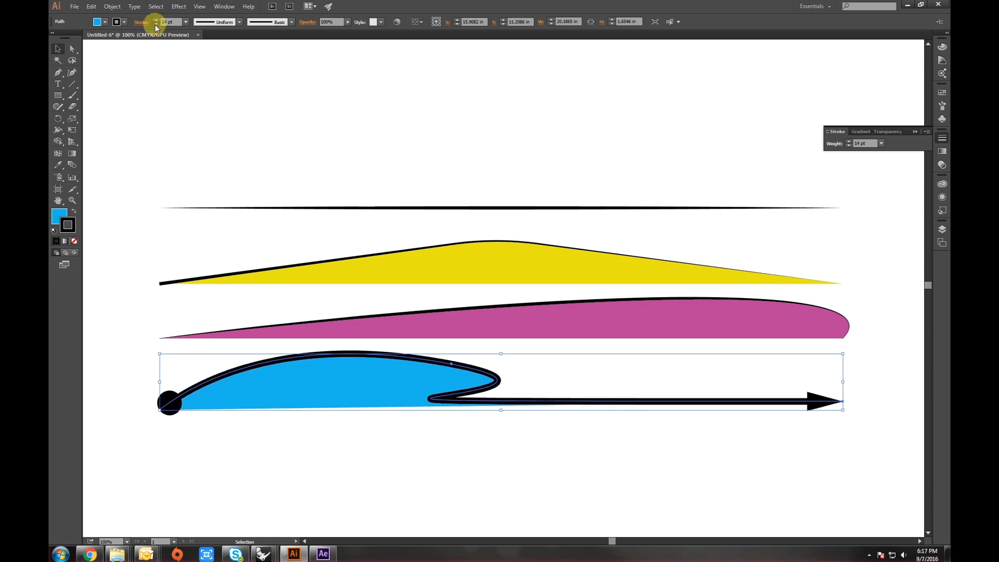
Reduce the blue shape's stroke weight to 7 pt and deselect it
{"action": "left_click", "coordinate": [155, 24]}
{"action": "left_click", "coordinate": [155, 24]}
{"action": "left_click", "coordinate": [155, 24]}
{"action": "left_click", "coordinate": [155, 24]}
{"action": "left_click", "coordinate": [155, 24]}
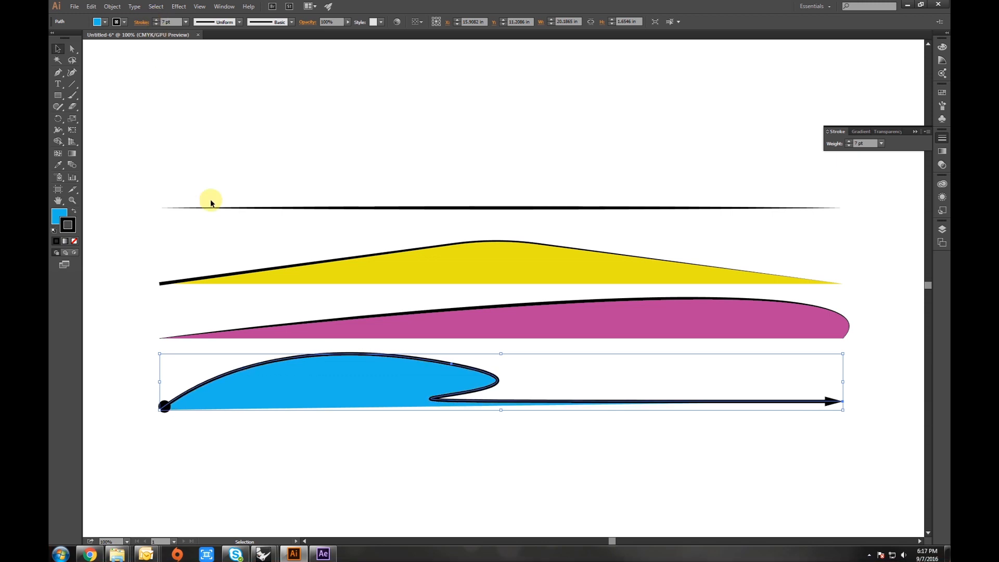
{"action": "left_click", "coordinate": [214, 232]}
{"action": "left_click_drag", "start_coordinate": [280, 237], "coordinate": [274, 261]}
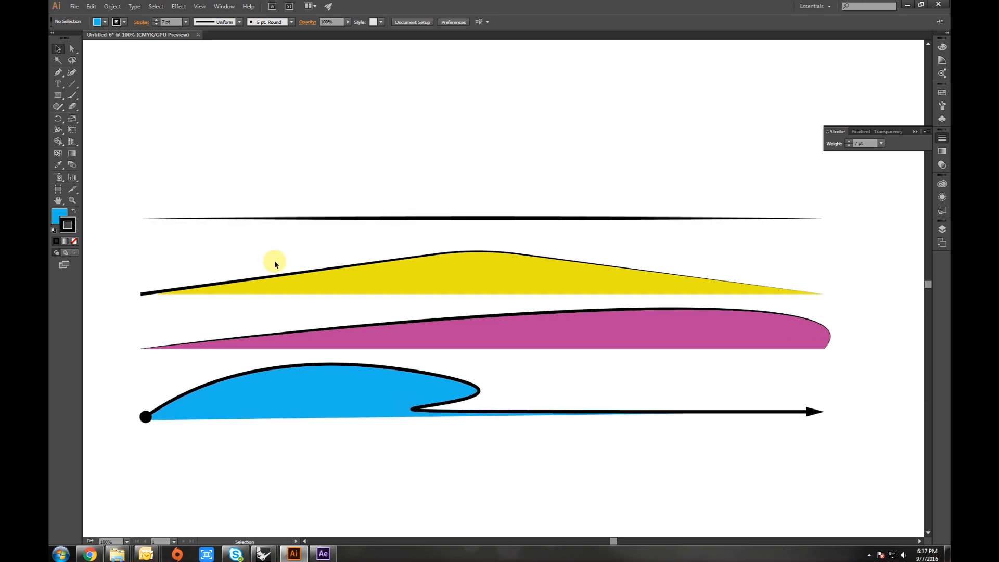